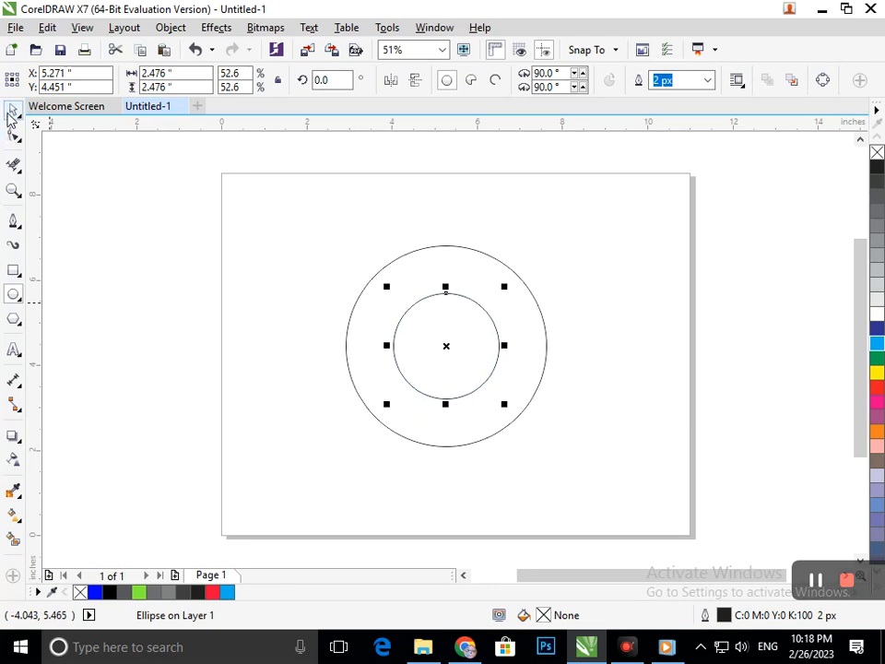
Move the inner circle against the large circle's right edge and place a copy of it against the left edge
click(498, 355)
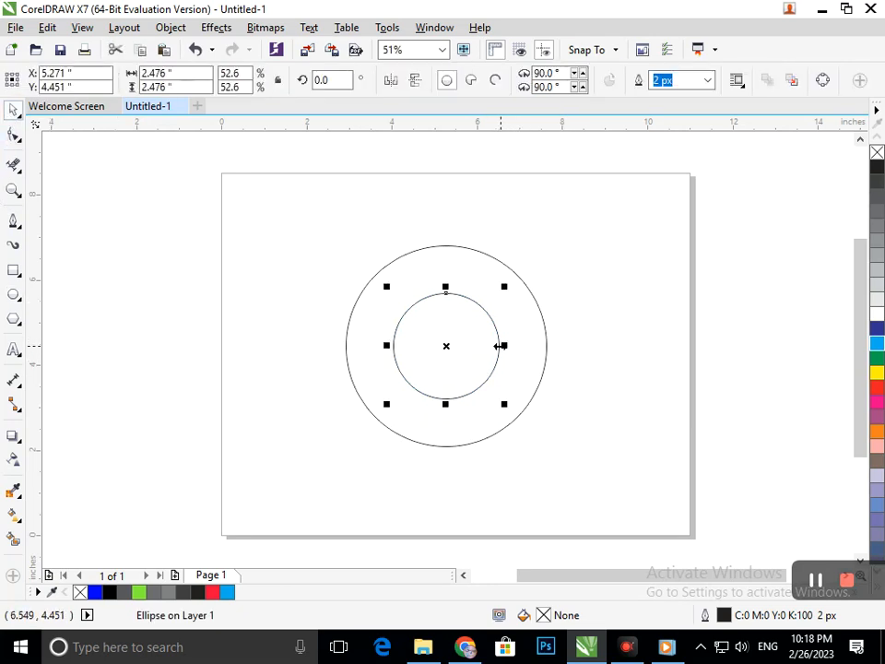
drag(499, 345, 545, 340)
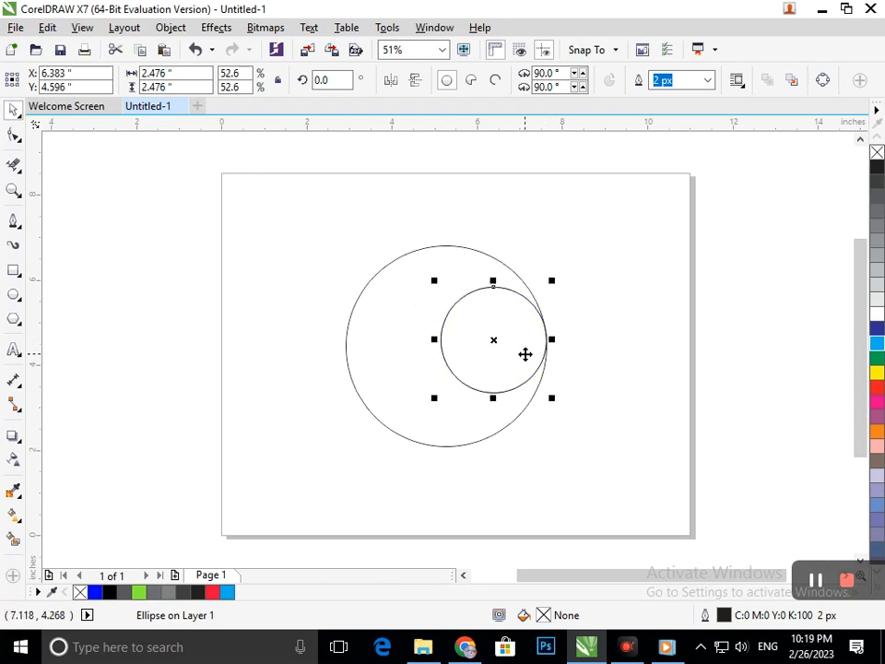
drag(551, 338, 466, 346)
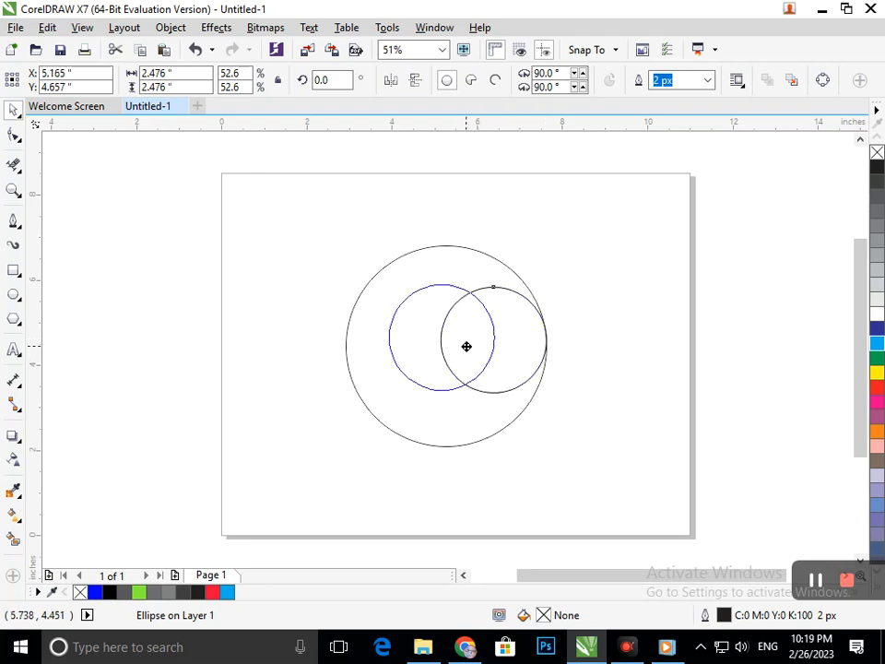
drag(388, 337, 351, 343)
Add a horizontal guideline at the top of the right small circle and nudge the left one up to align with it
drag(567, 122, 545, 291)
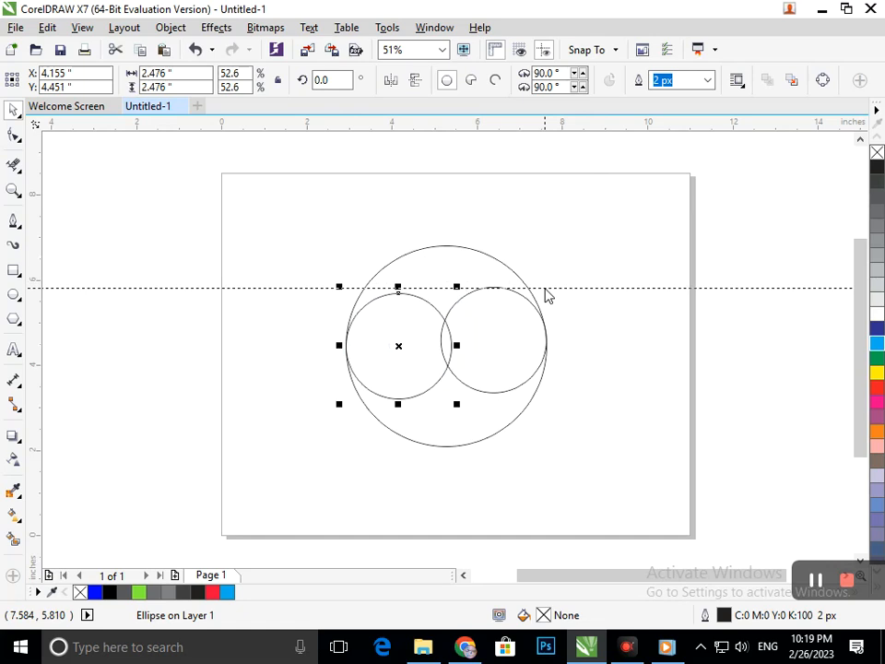
click(545, 293)
drag(291, 446, 485, 293)
key(Up)
key(Up)
key(Up)
key(Up)
key(Up)
key(Up)
key(Up)
key(Up)
key(Up)
key(Up)
key(Up)
key(Up)
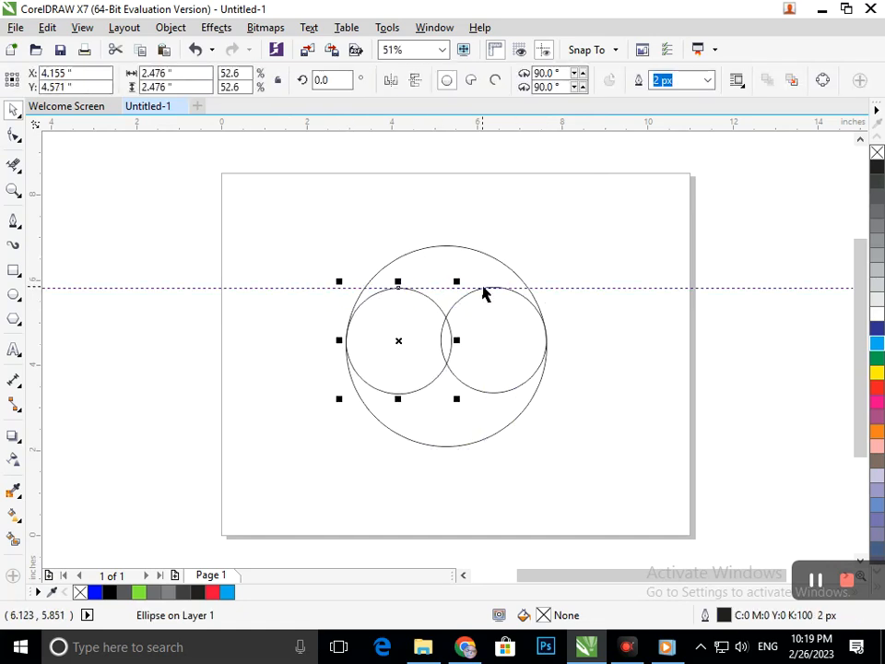
click(565, 288)
click(588, 337)
click(362, 342)
drag(346, 341, 346, 340)
click(674, 394)
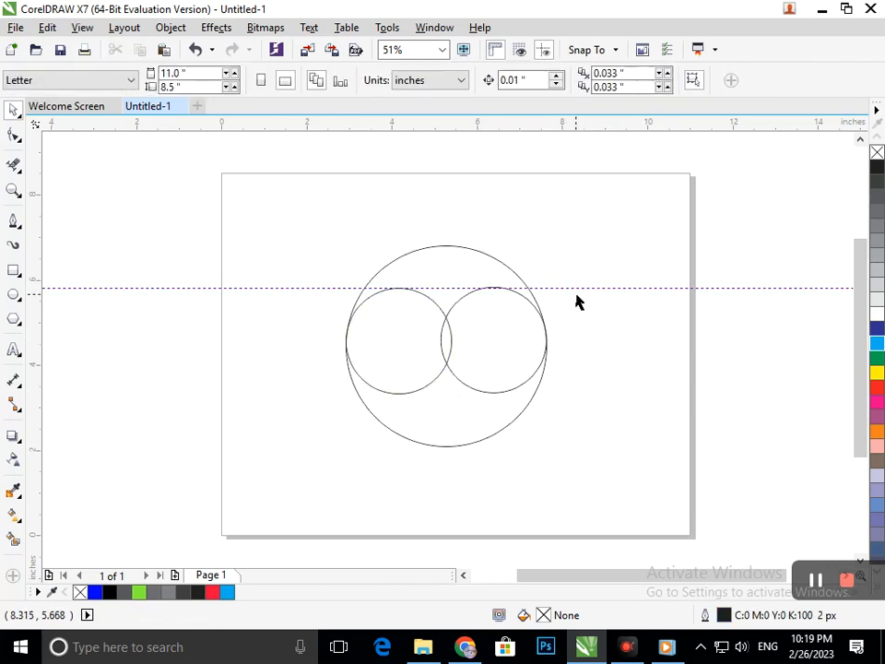
Replace the horizontal guideline with a vertical one through the large circle's centre at X 5.271 inches
click(578, 288)
key(Delete)
drag(40, 392, 446, 451)
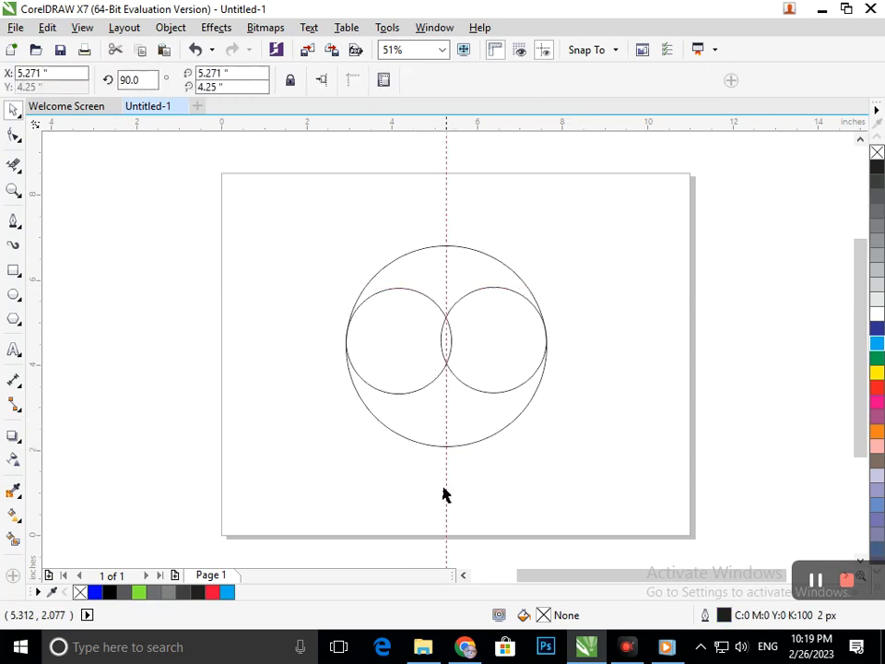
Try to rotate the two small circles by 270° about their common centre
drag(308, 438, 584, 283)
click(517, 367)
drag(553, 403, 395, 458)
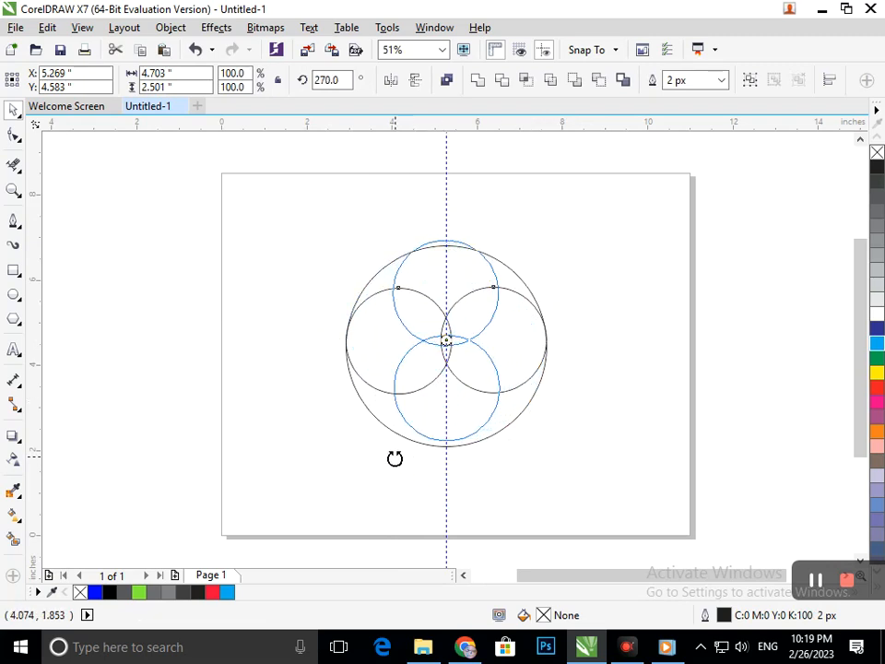
drag(396, 458, 396, 457)
key(ctrl+z)
Group the two small circles and place a copy rotated 270° about the large circle's centre
click(588, 447)
click(496, 360)
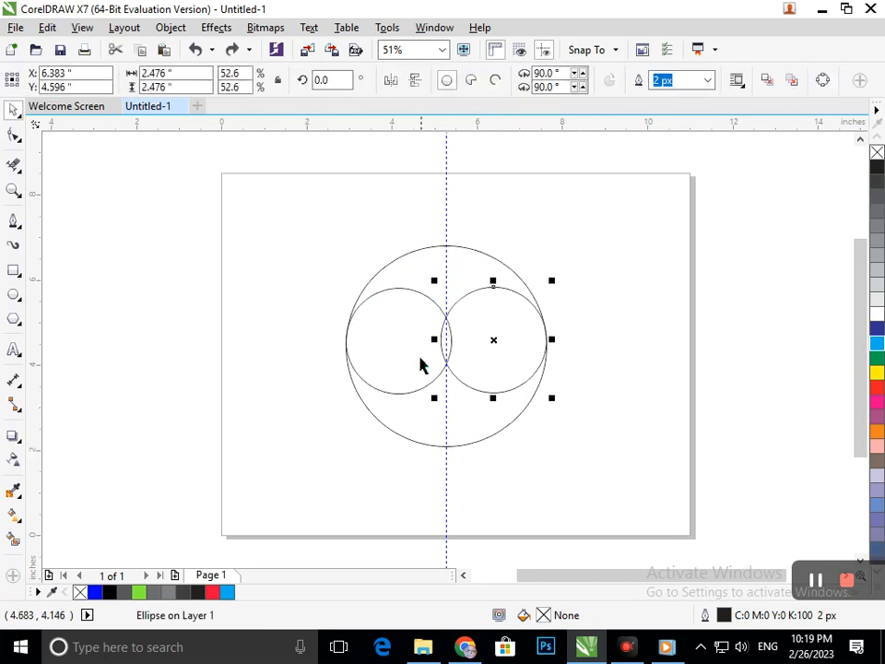
shift+click(420, 360)
click(749, 81)
click(446, 339)
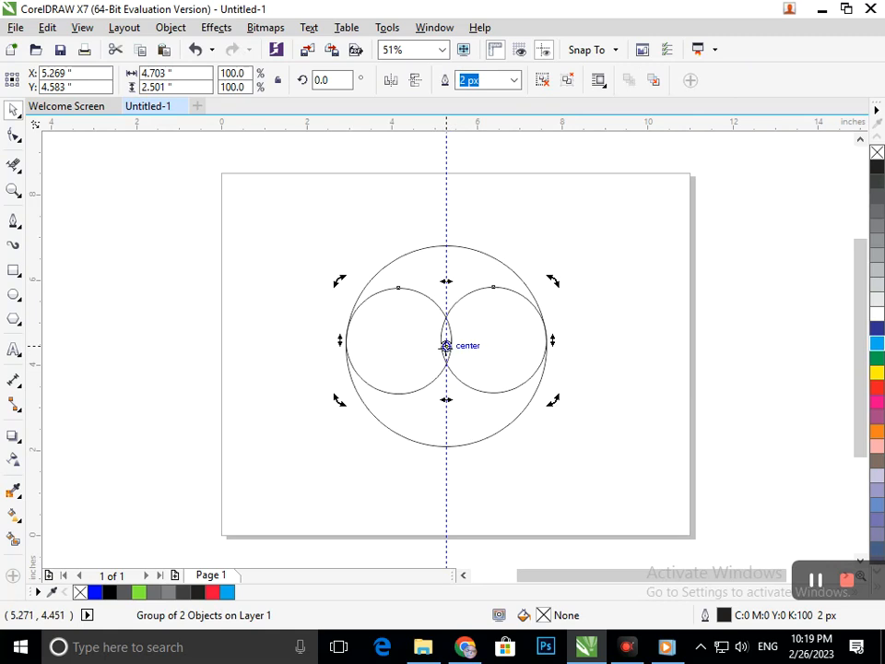
drag(551, 401, 390, 477)
Try filling regions of the left and upper small circles with blue using Smart Fill
click(13, 537)
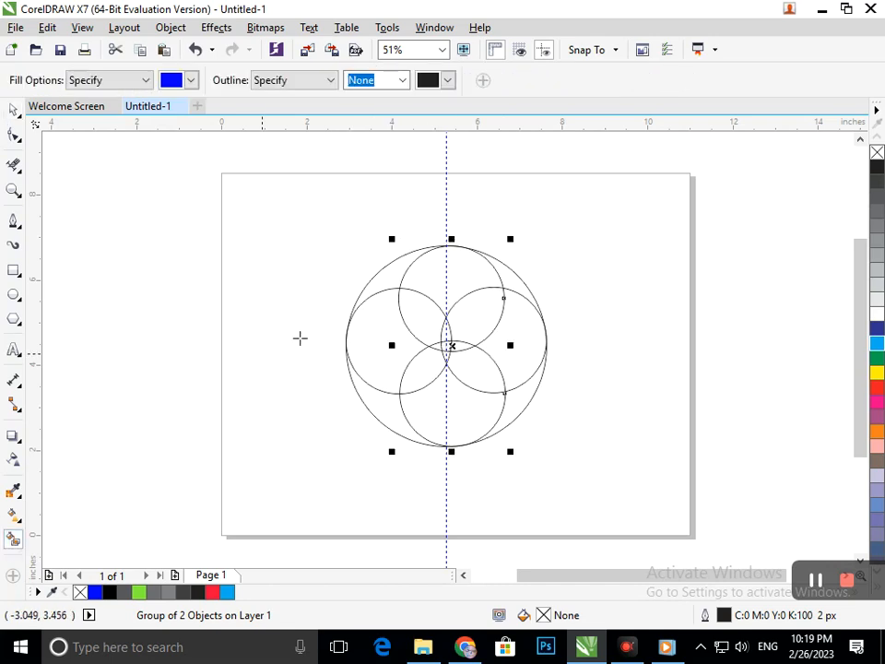
click(371, 346)
click(426, 312)
click(467, 289)
key(ctrl+z)
key(ctrl+z)
key(ctrl+z)
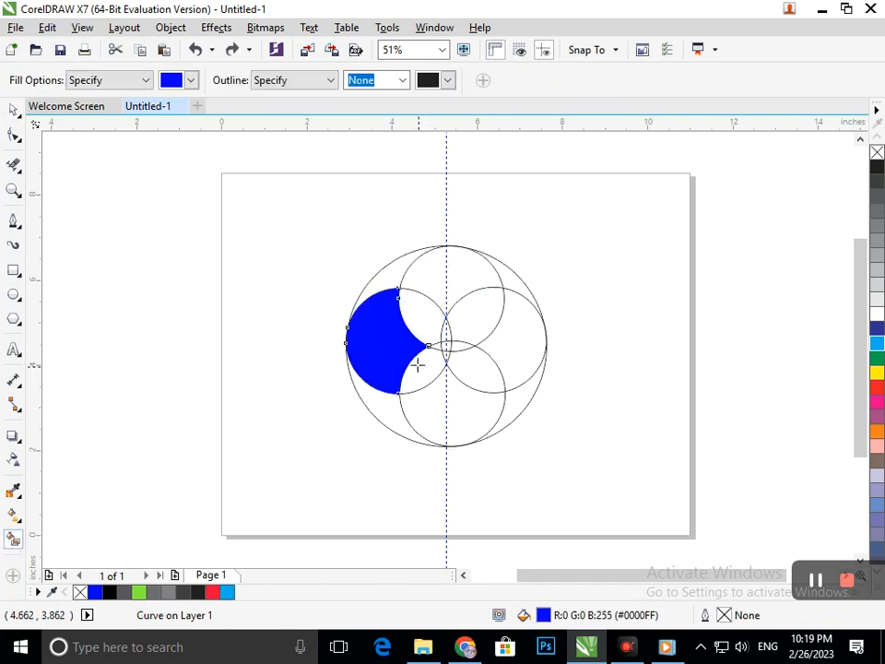
Delete the vertical guideline and remove the bottom circle's arc inside the left circle with Virtual Segment Delete
click(14, 110)
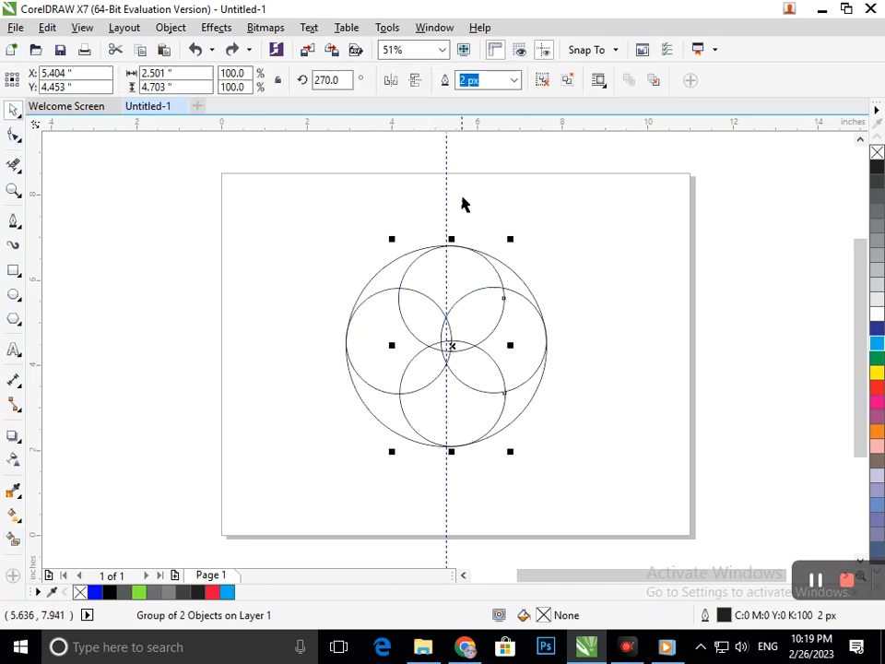
click(444, 197)
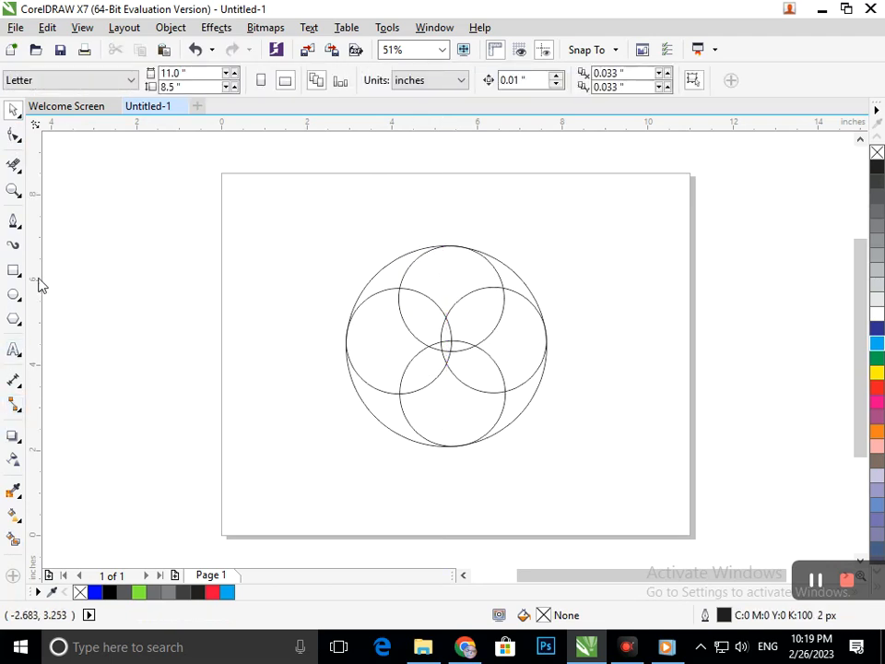
click(14, 164)
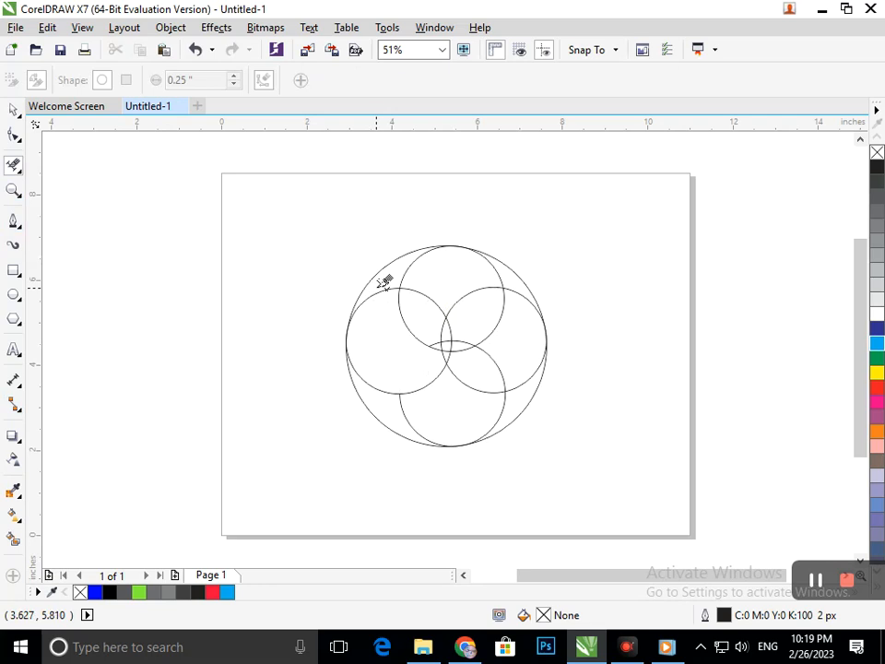
Try trimming the overlapping arcs of the four small circles into a swirl with Virtual Segment Delete
scroll(495, 383, up, 3)
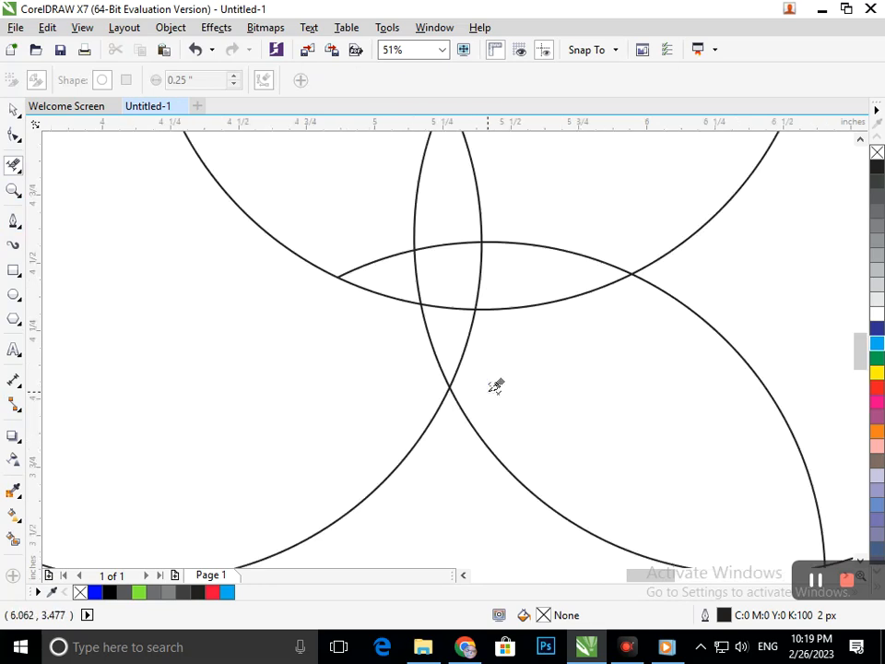
scroll(480, 415, down, 3)
click(401, 413)
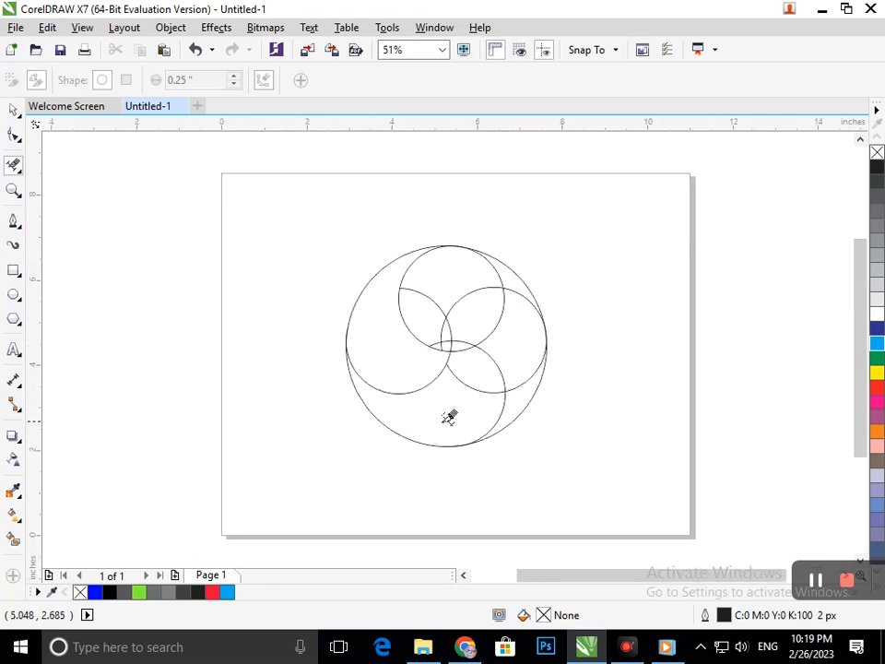
key(ctrl+z)
click(485, 392)
click(528, 378)
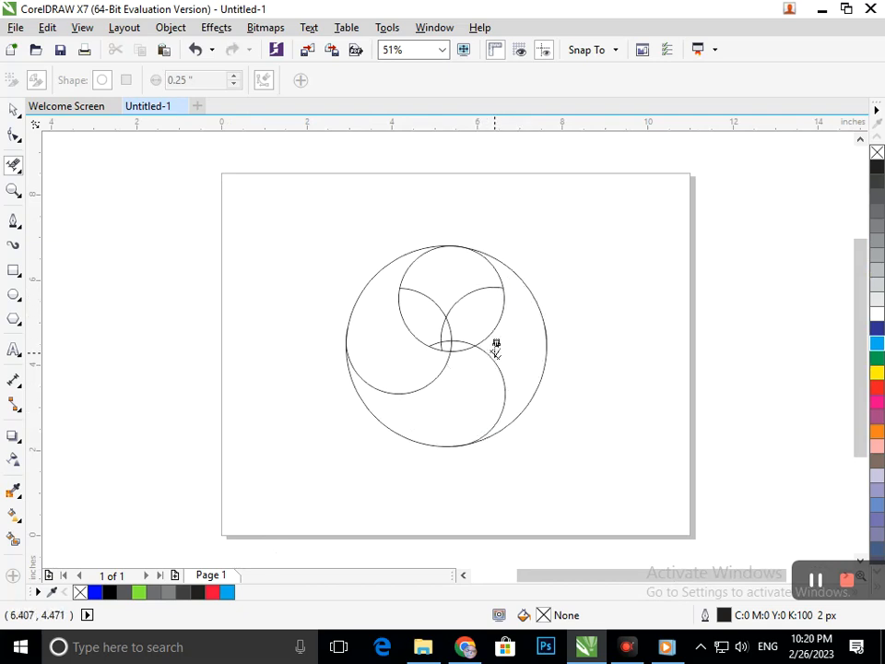
click(494, 333)
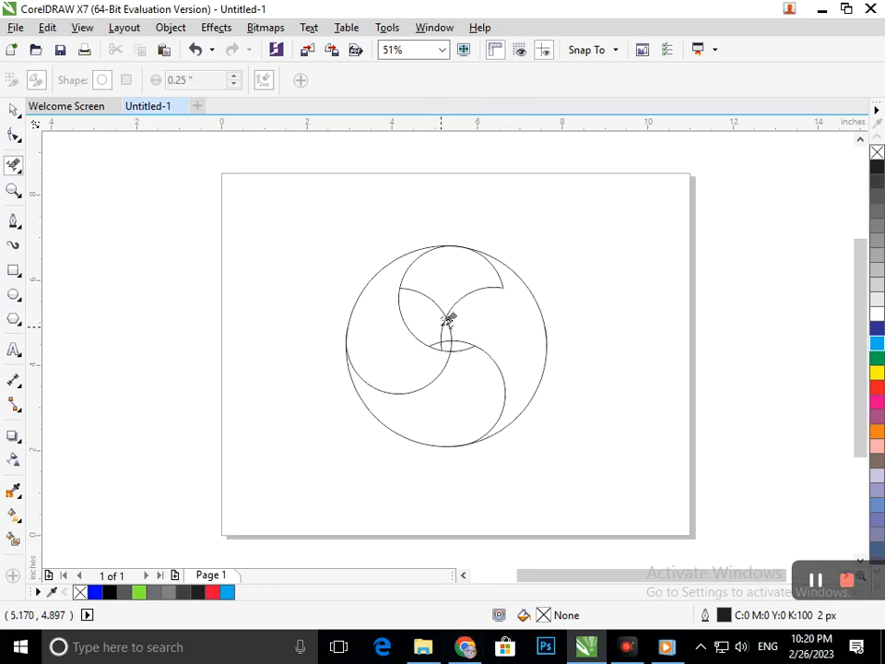
scroll(390, 284, up, 5)
click(496, 261)
scroll(439, 358, down, 5)
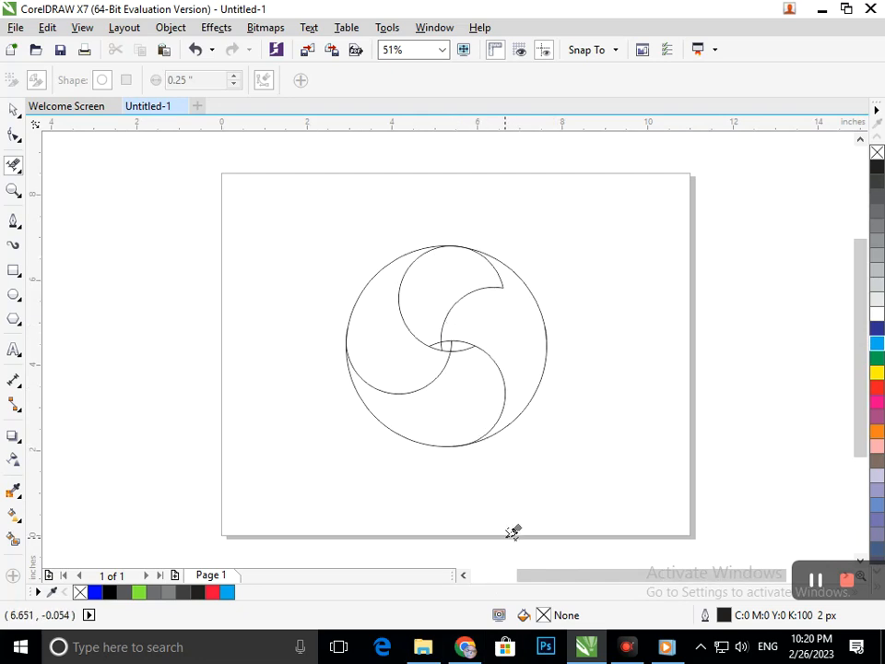
key(ctrl+z)
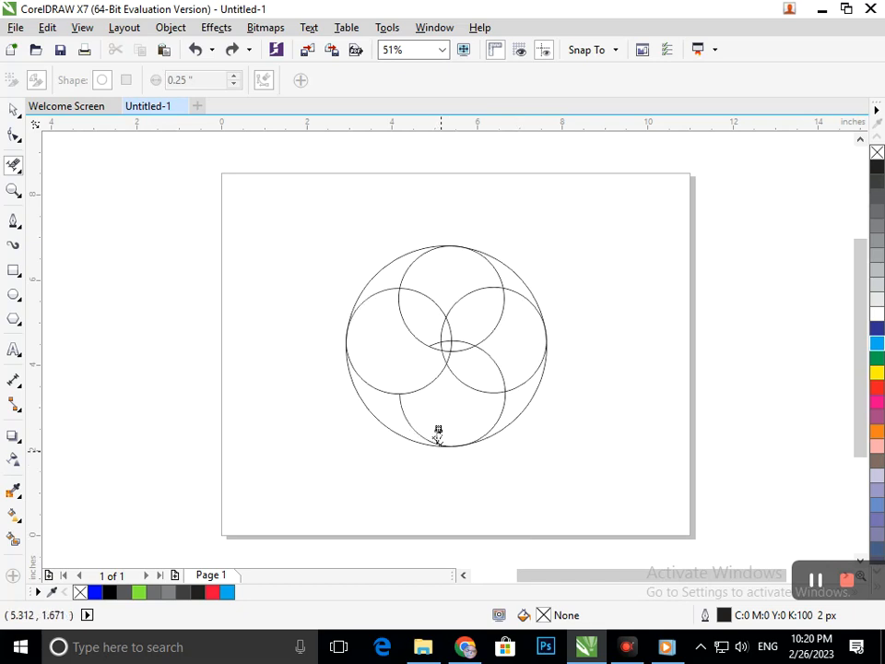
Remove the left circle's upper outer arc, the bottom circle's left arc and the overlapping arcs around the centre with Virtual Segment Delete
click(383, 282)
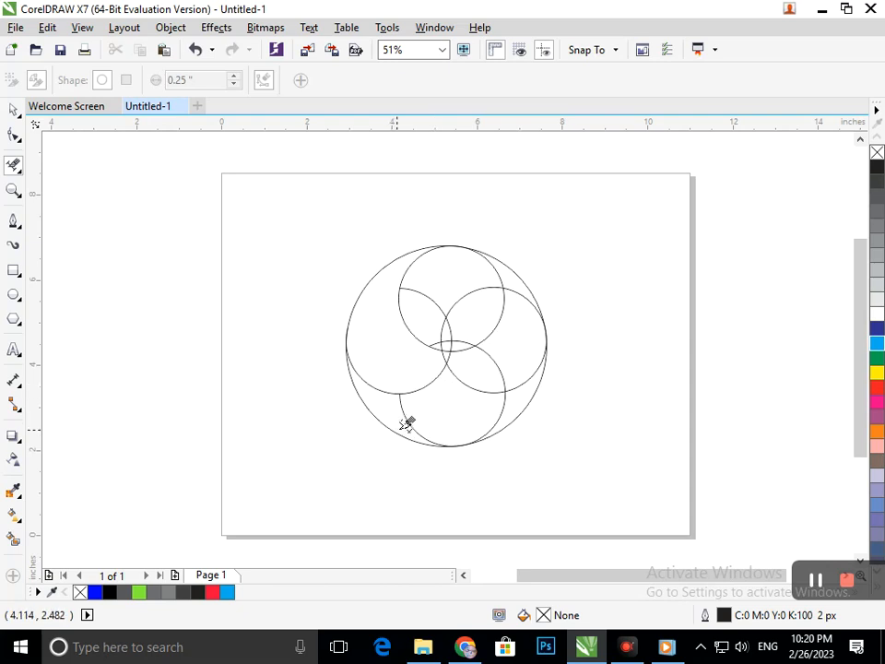
click(414, 429)
click(476, 388)
key(F2)
mouse_move(397, 322)
mouse_down()
mouse_move(523, 392)
mouse_move(464, 369)
mouse_move(472, 397)
mouse_up()
click(456, 300)
key(F2)
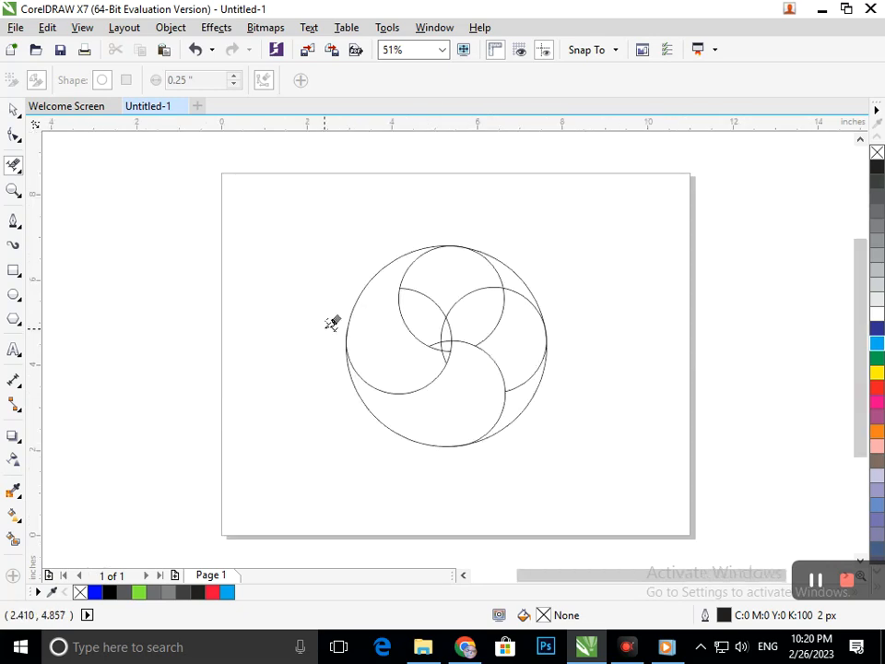
Smart Fill the left crescent region and the small sliver at its inner tip with blue (#0000FF) and no outline
click(15, 539)
click(379, 361)
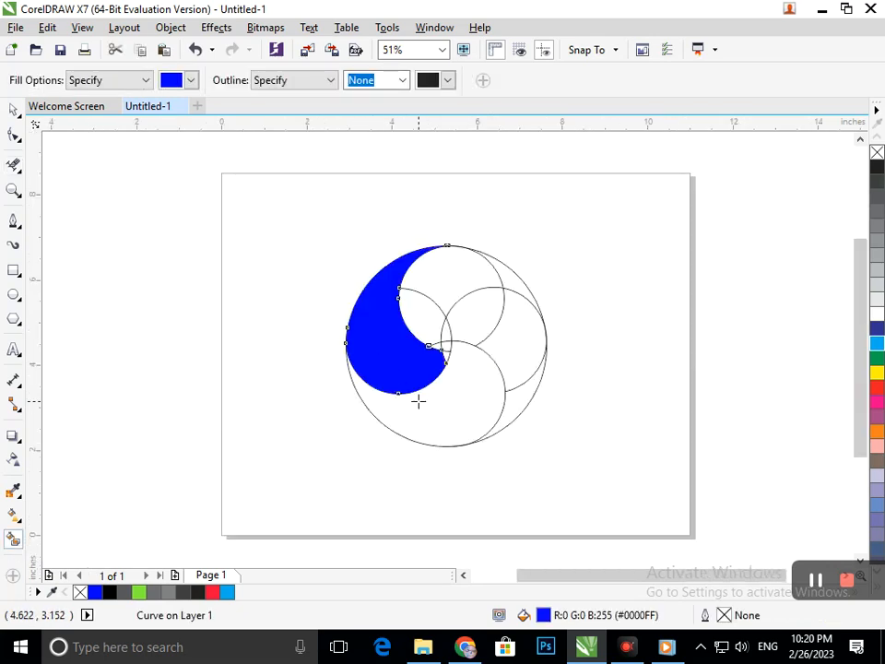
click(14, 110)
key(F2)
drag(438, 326, 506, 403)
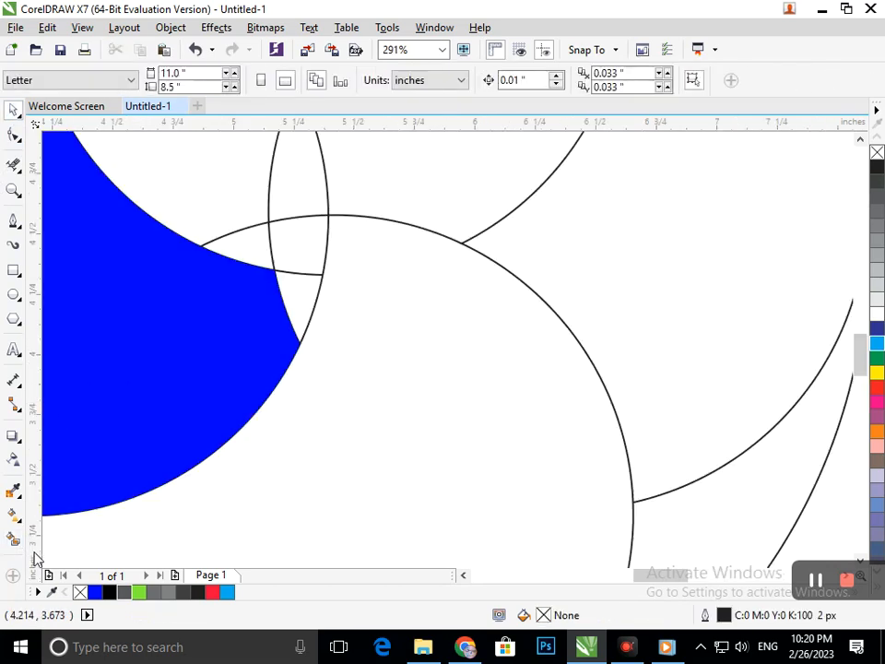
click(14, 539)
click(292, 296)
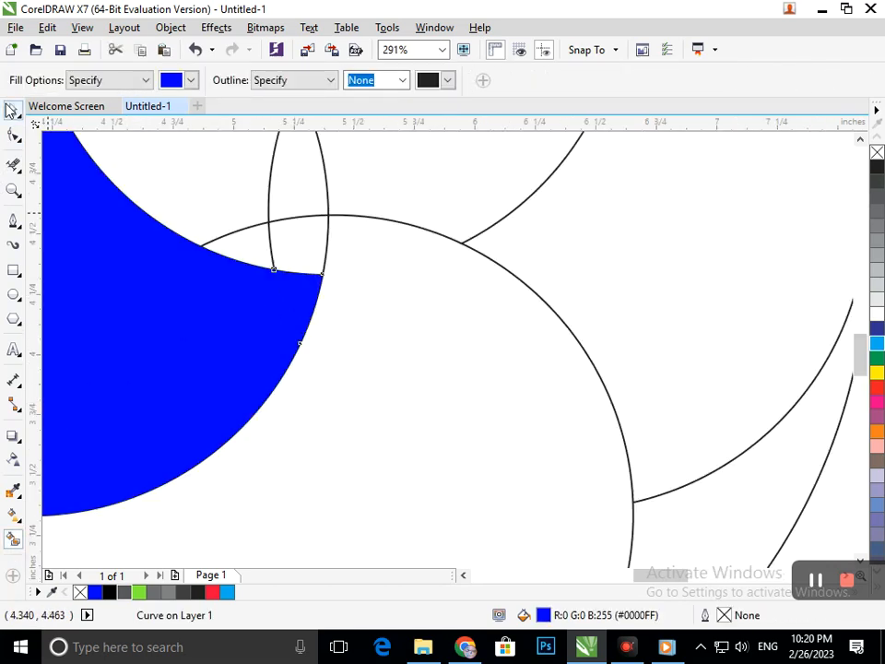
Select the blue crescent and its tip sliver and weld them into one shape
click(11, 109)
click(274, 293)
shift+click(296, 289)
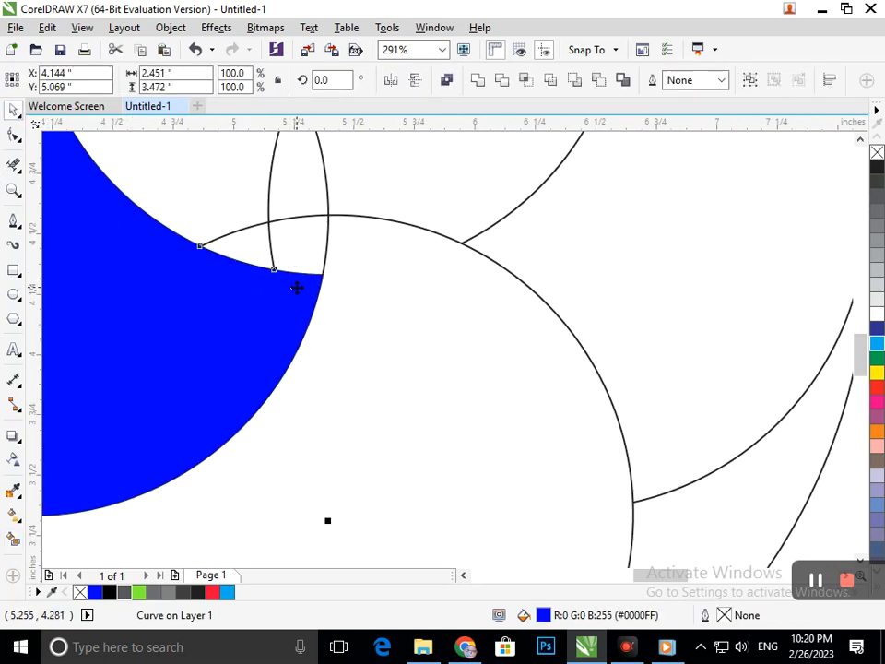
click(491, 81)
key(F3)
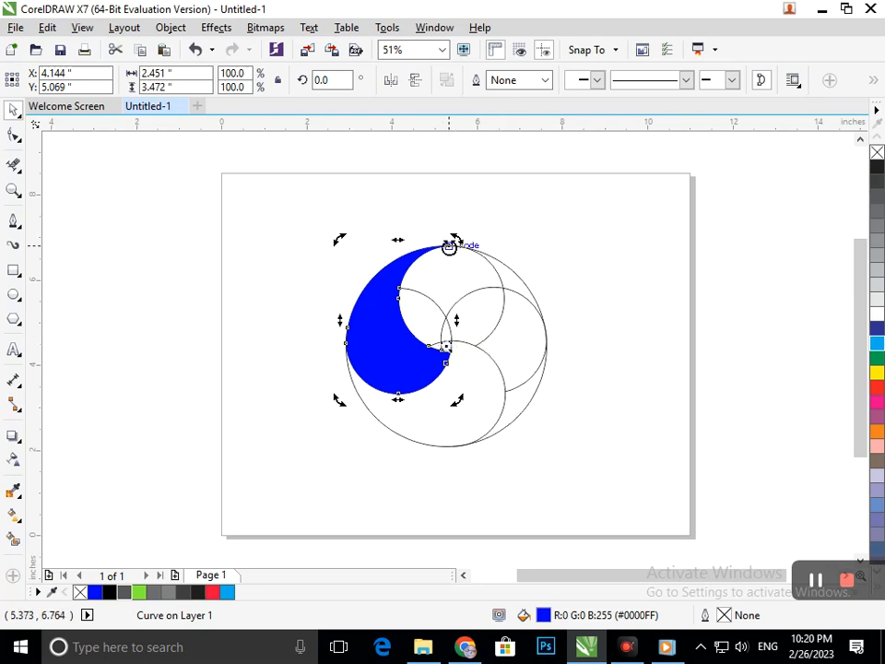
Try filling the large circle with repeated rotated copies of the blue crescent about the circle's centre
drag(454, 243, 356, 343)
key(ctrl+r)
key(ctrl+r)
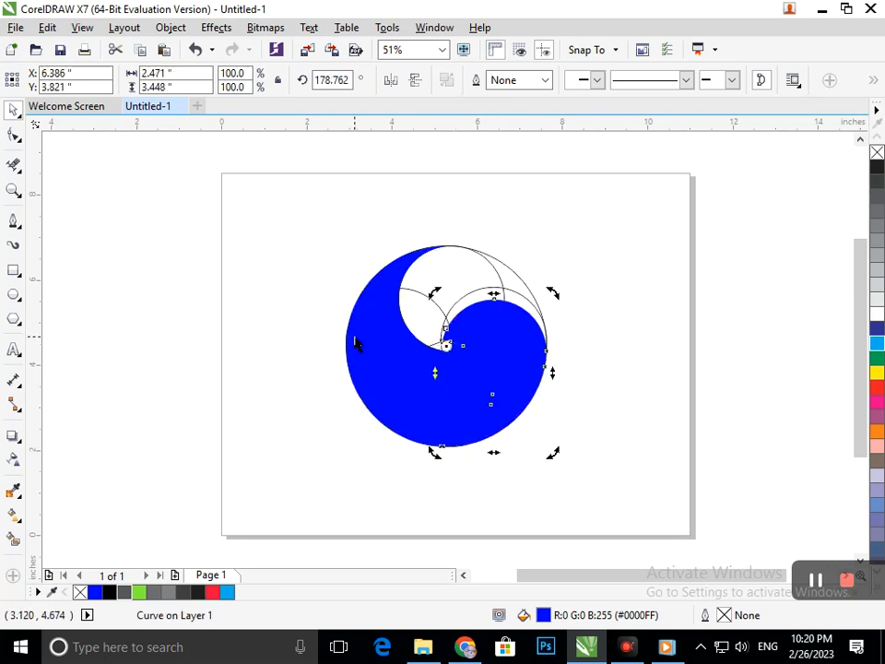
key(Escape)
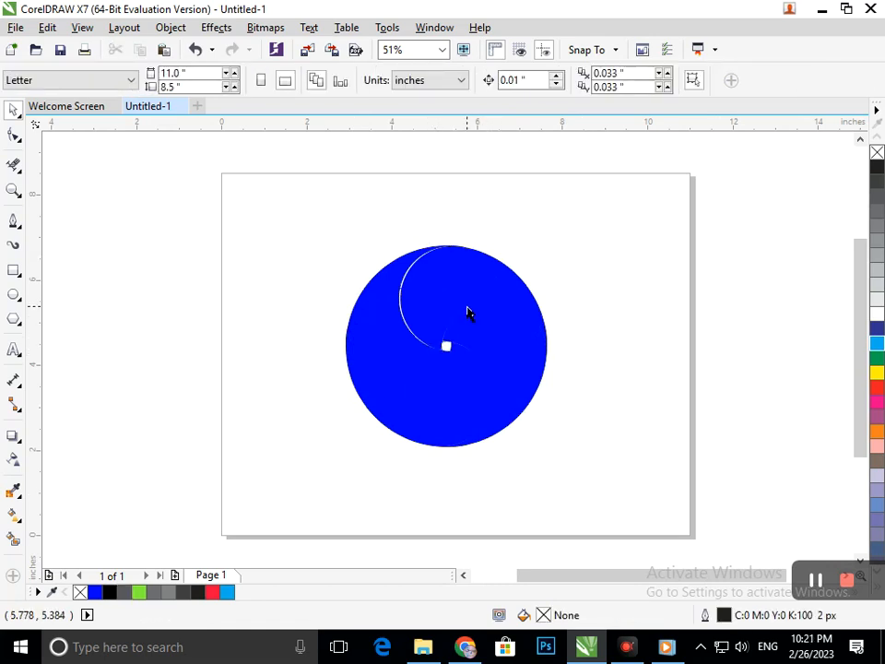
key(ctrl+z)
key(ctrl+z)
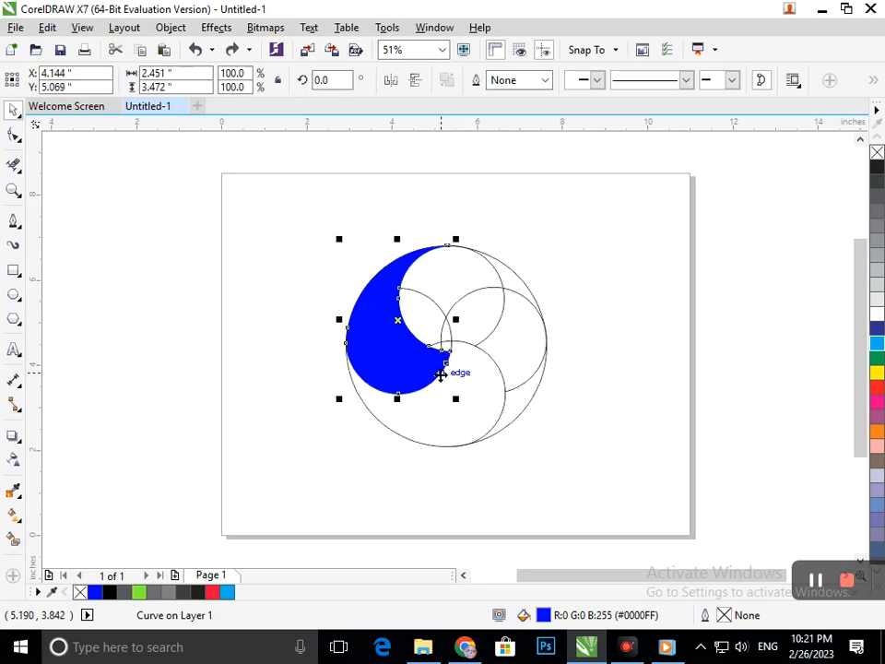
Set the crescent's rotation centre to the large circle's centre, and delete all the remaining circle outlines around it
click(416, 371)
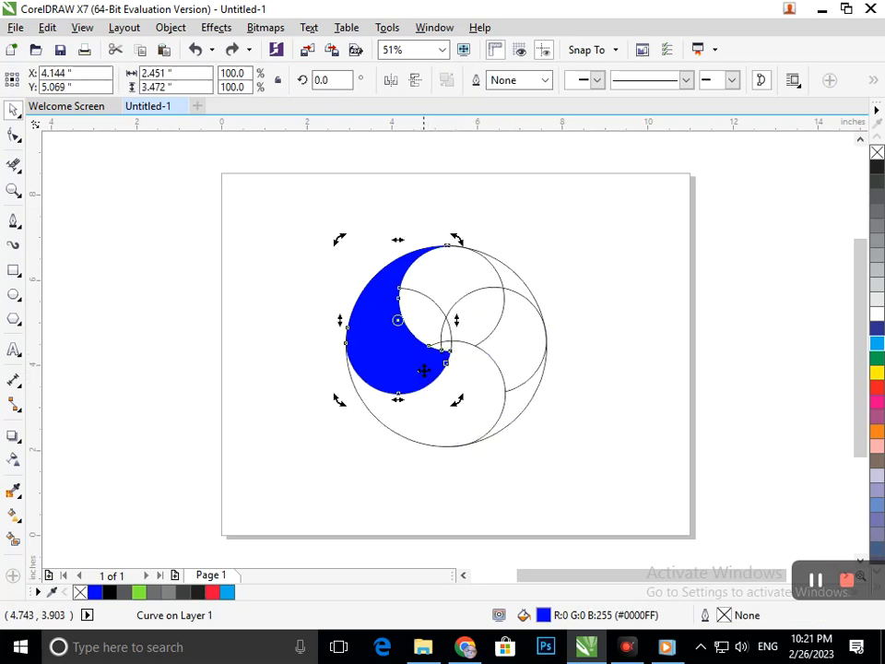
drag(397, 319, 445, 346)
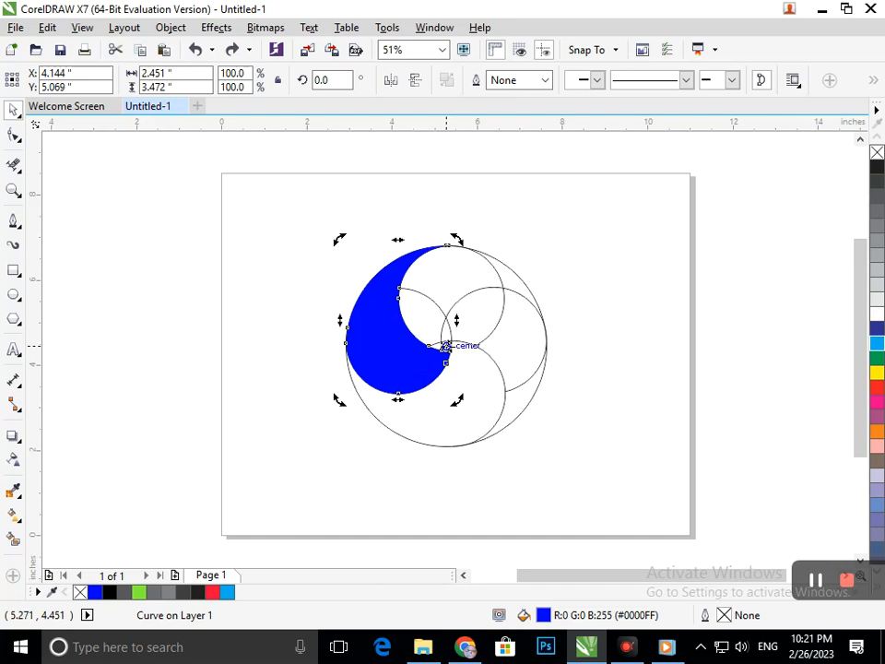
click(503, 415)
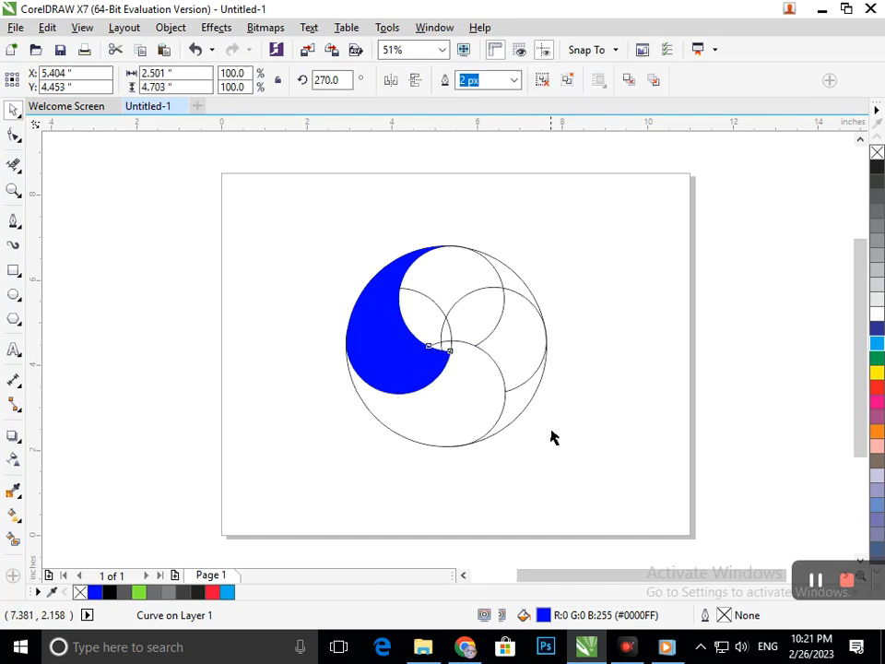
click(551, 432)
drag(500, 413, 792, 448)
drag(533, 397, 757, 435)
key(Delete)
drag(544, 351, 777, 407)
key(Delete)
click(407, 356)
click(403, 356)
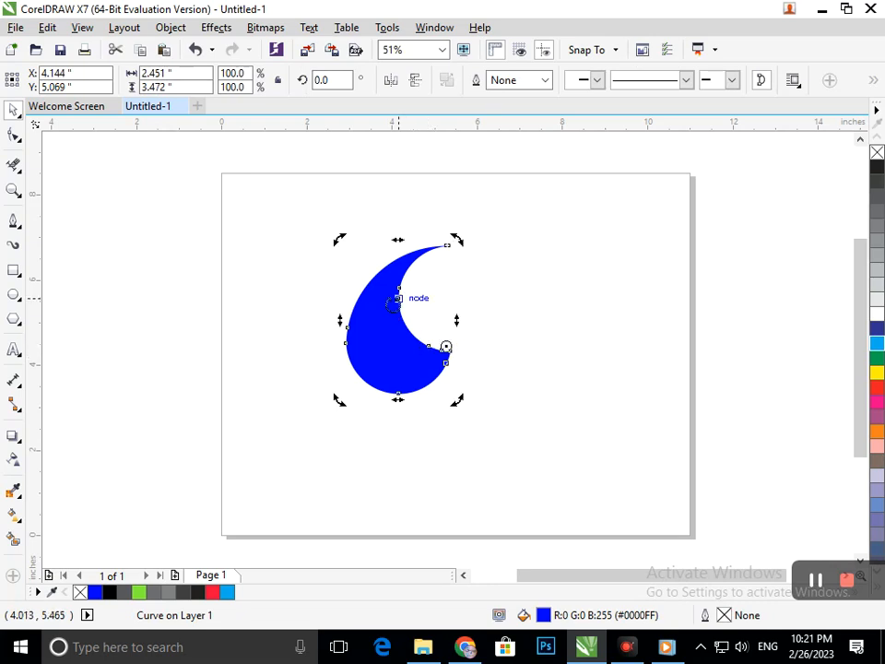
Add three copies of the blue crescent, rotated in 90° increments about the circle's centre, to complete the four-blade circle
drag(339, 241, 362, 438)
key(ctrl+r)
key(ctrl+r)
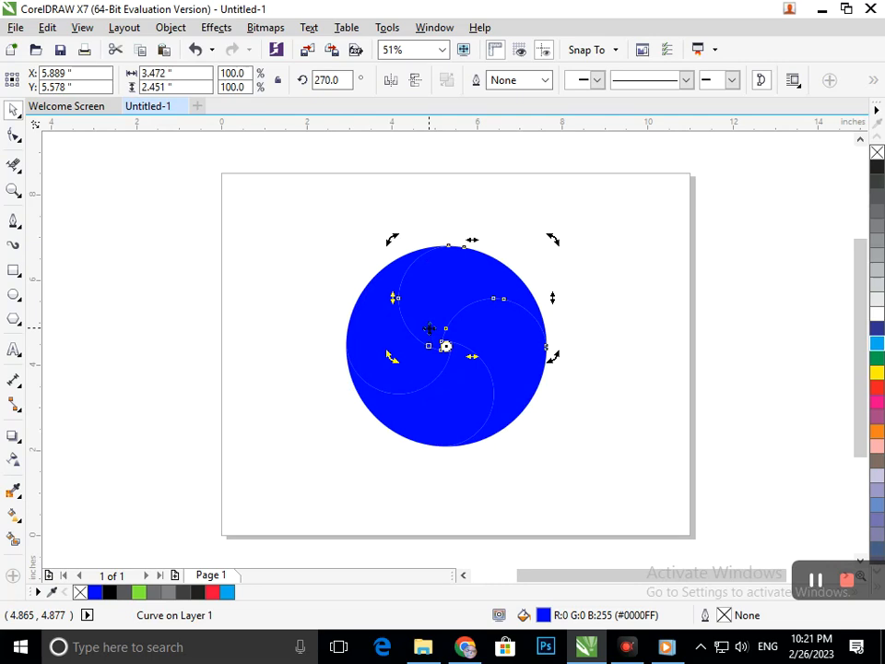
click(582, 459)
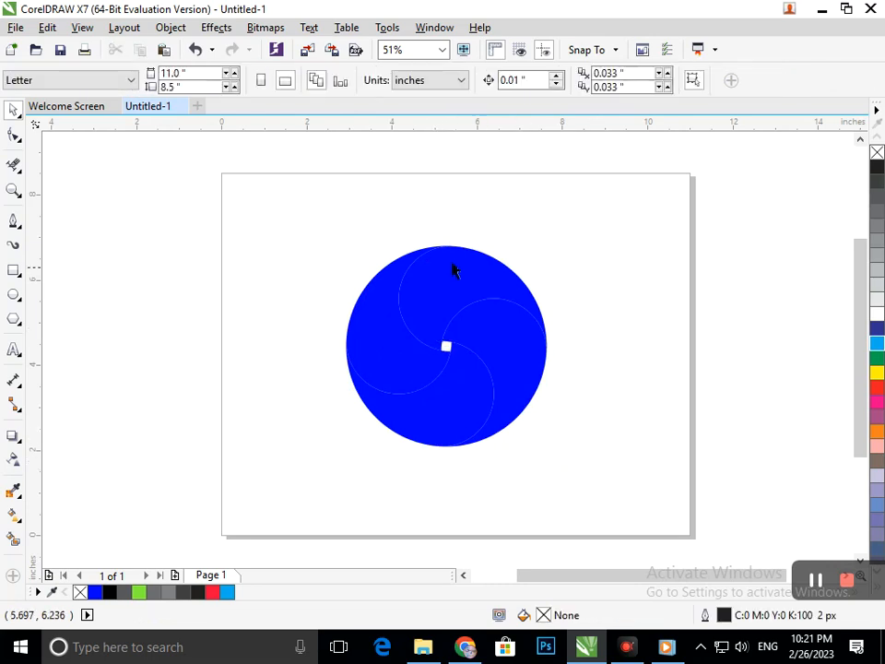
Recolour three of the blue blades: navy blue for the upper right, orange for the right and magenta for the bottom one
drag(466, 271, 530, 233)
key(ctrl+z)
click(877, 329)
drag(512, 339, 562, 392)
key(ctrl+z)
click(877, 430)
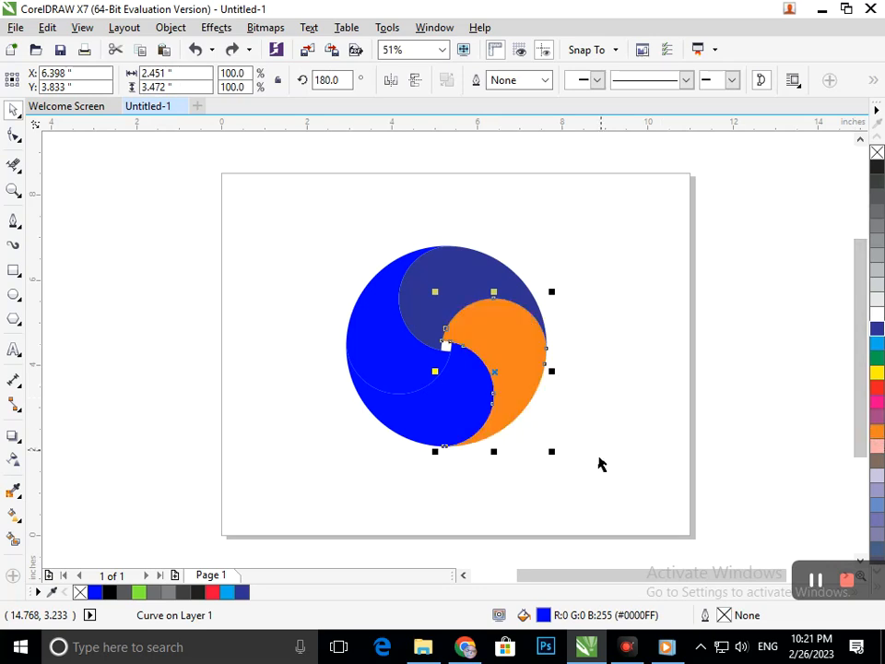
click(599, 464)
drag(466, 411, 490, 497)
key(ctrl+z)
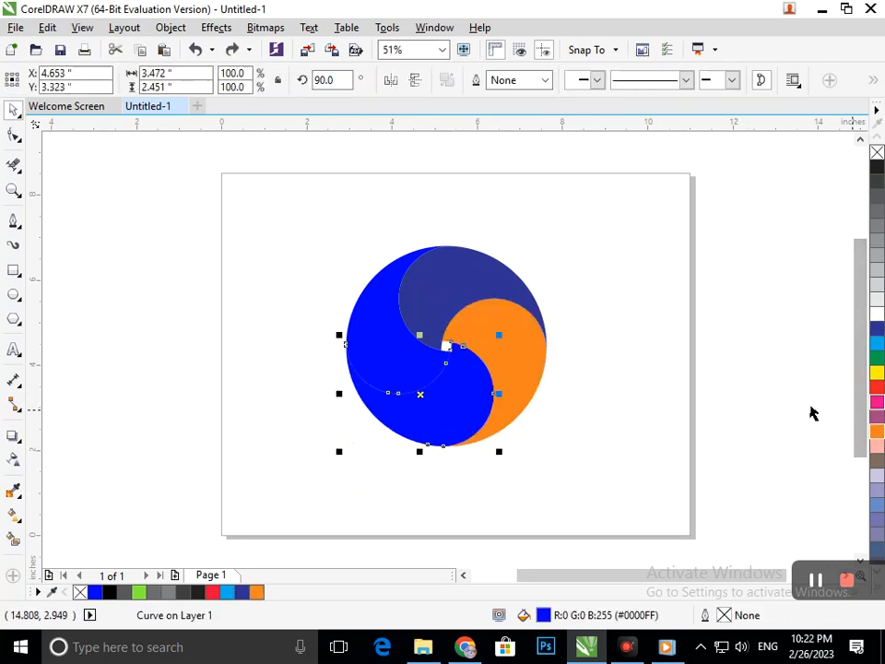
drag(876, 401, 420, 391)
click(614, 427)
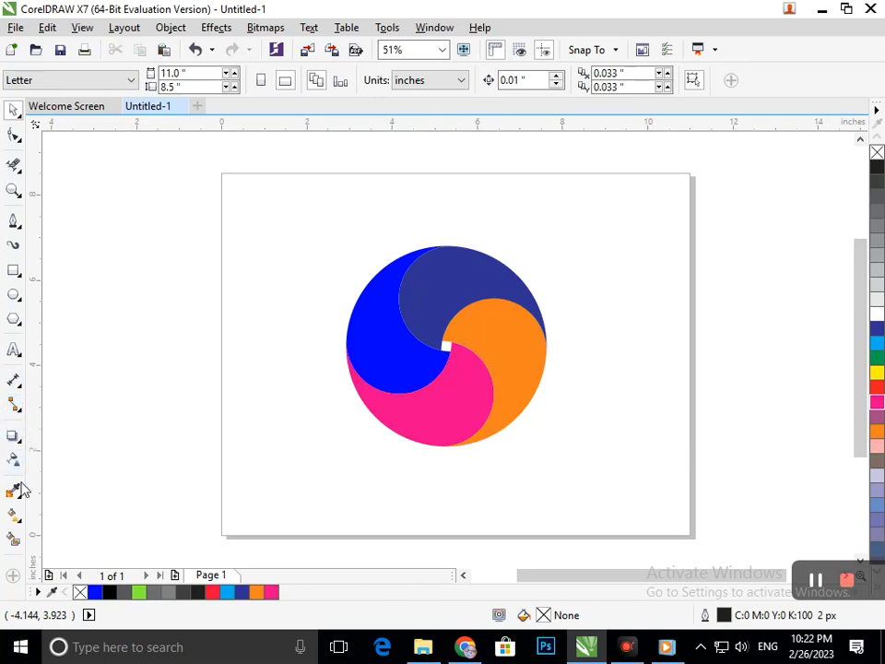
Give the left blade a linear fountain fill from its upper tip to its lower edge, with both end colours dark grey (#57585A)
click(23, 527)
click(57, 516)
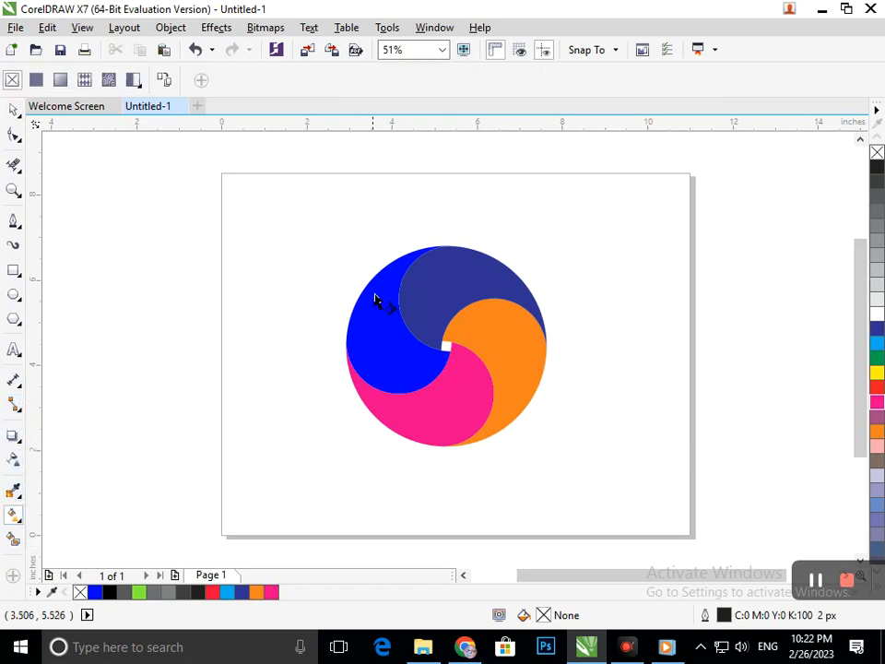
click(393, 270)
drag(414, 256, 427, 402)
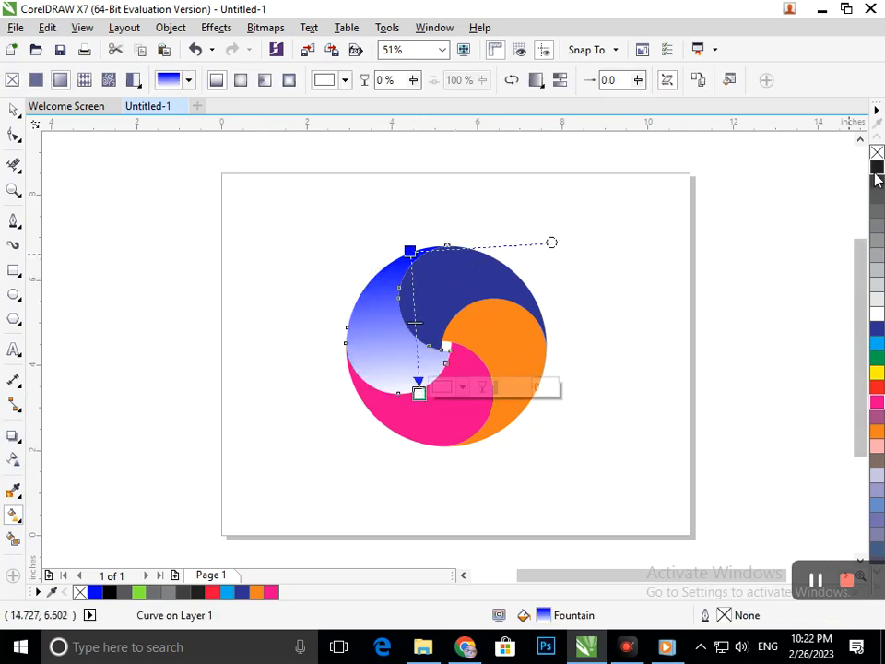
click(409, 249)
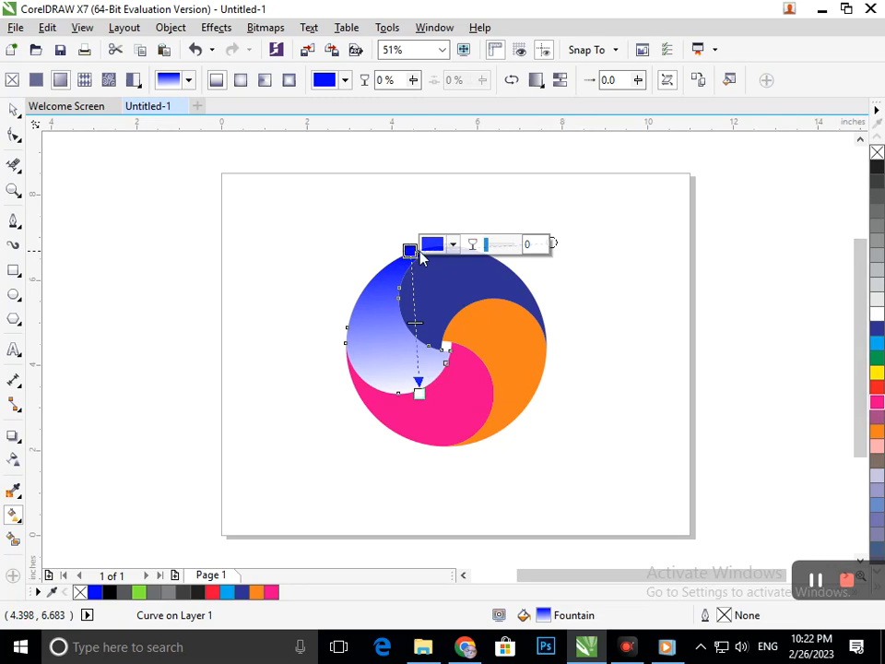
click(876, 210)
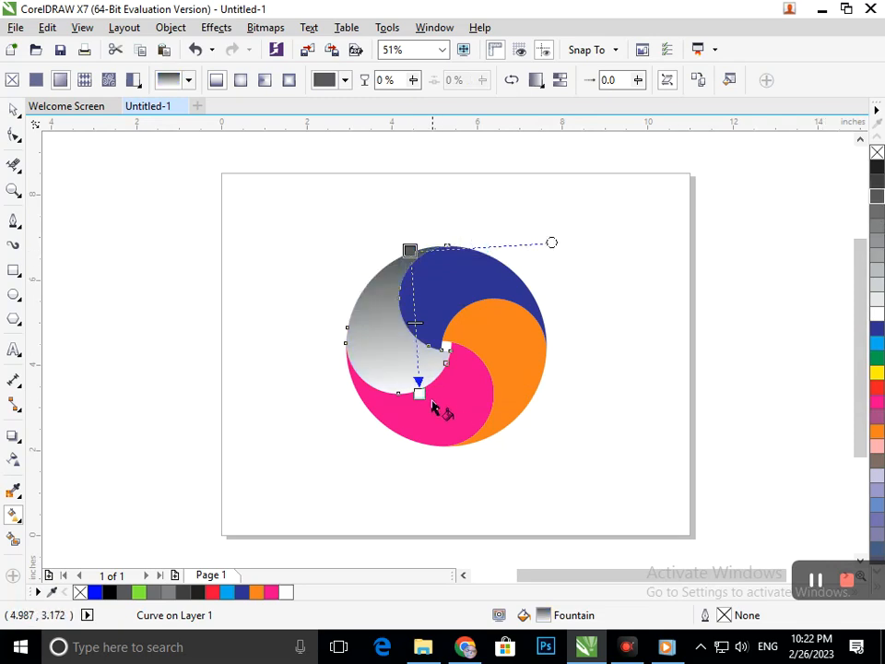
click(418, 394)
click(877, 198)
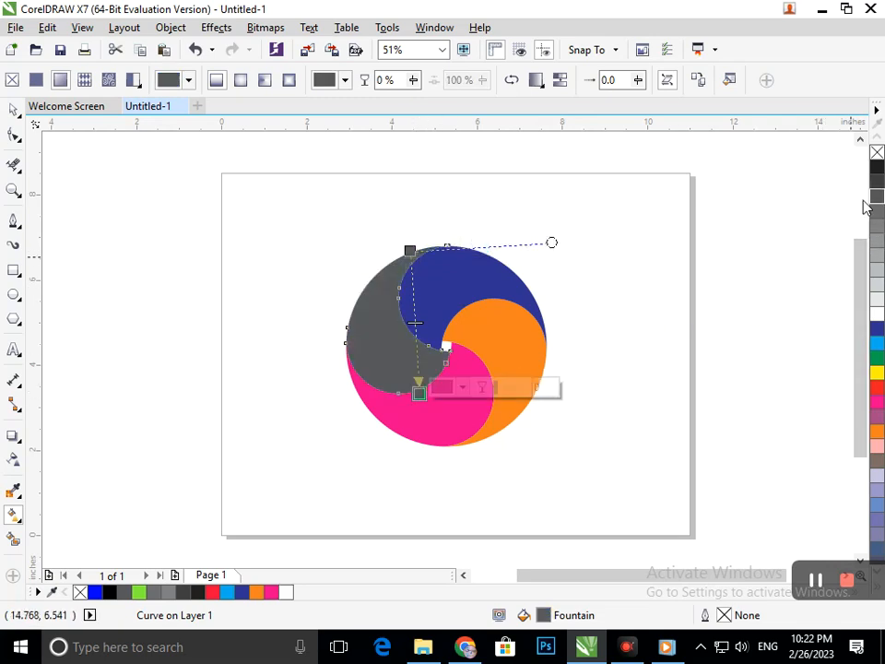
Add a cyan-blue colour node at 53% of the left blade's fountain fill and deselect the blade
double_click(415, 328)
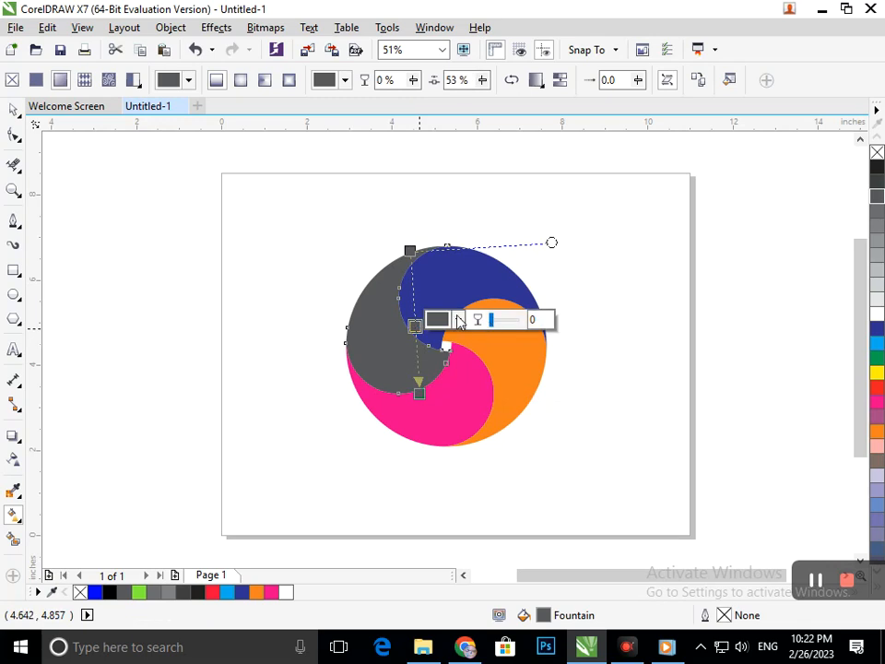
click(876, 342)
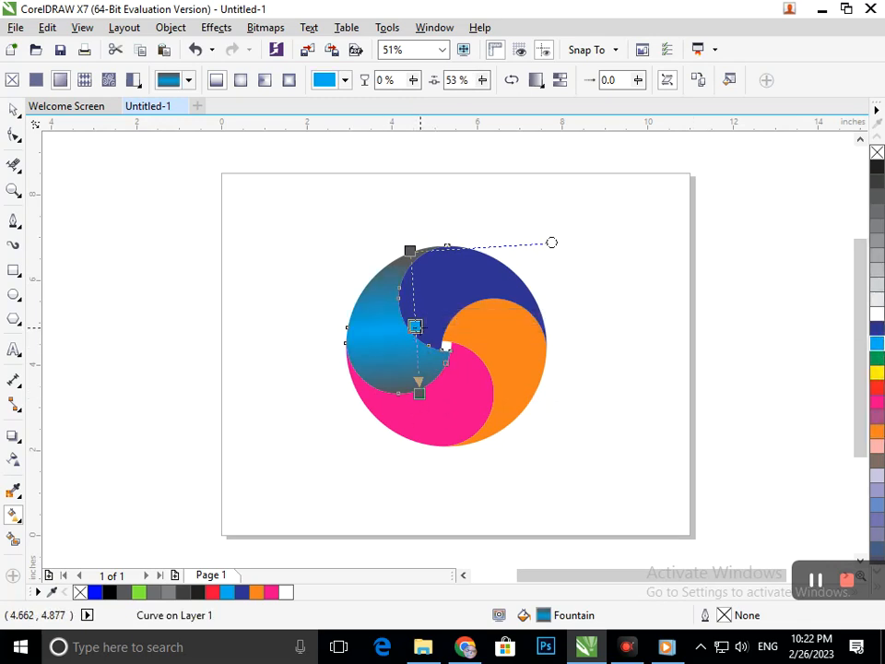
click(13, 110)
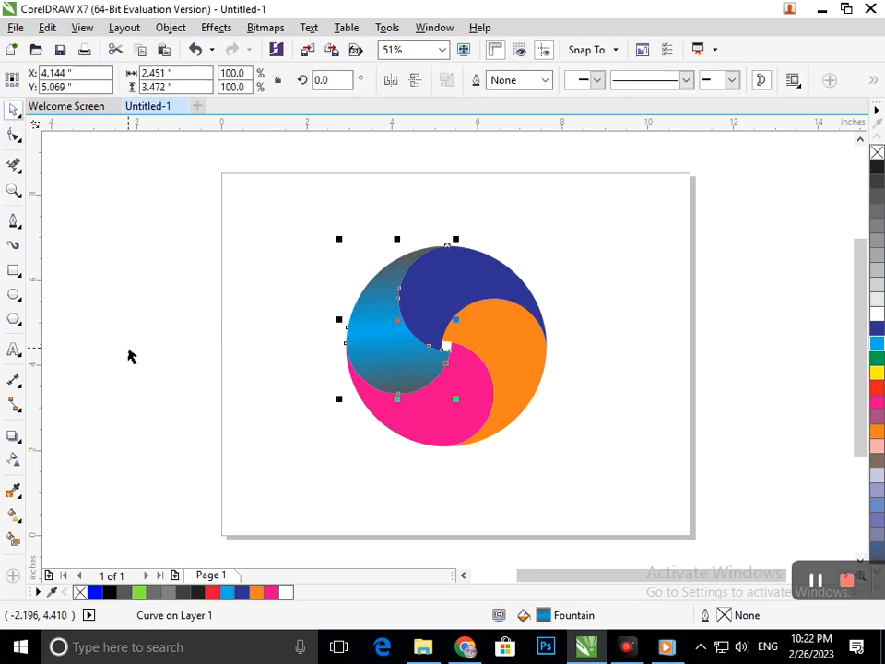
click(77, 451)
Apply an orange-to-white linear fountain fill to the right blade, running from near the centre toward the lower left
click(20, 518)
click(74, 513)
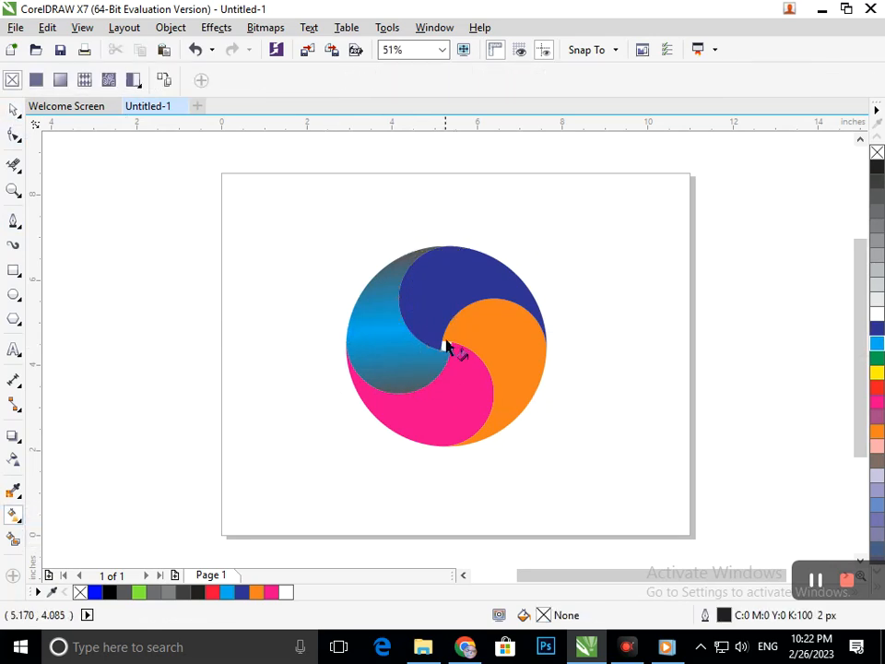
click(458, 359)
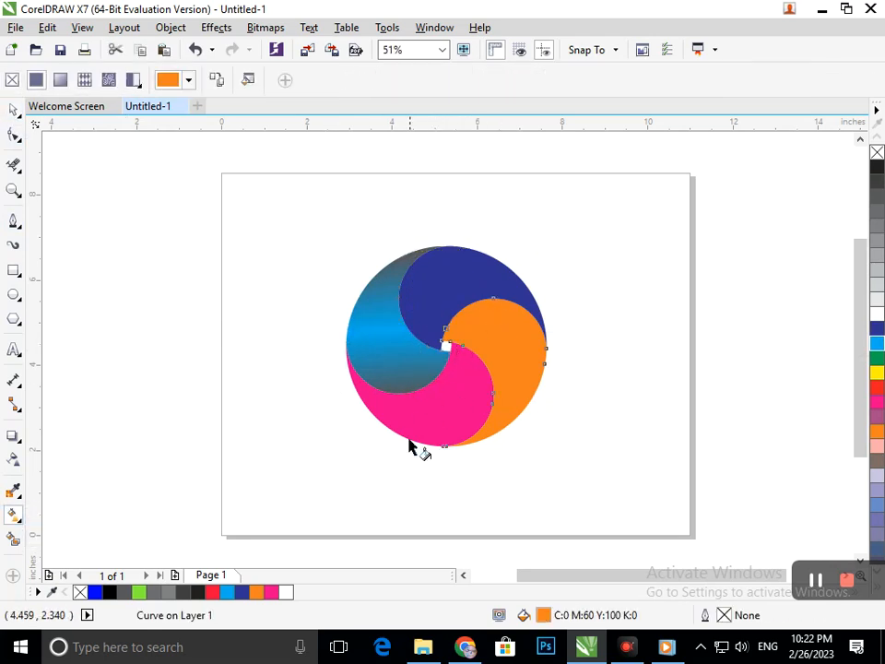
drag(461, 347, 387, 427)
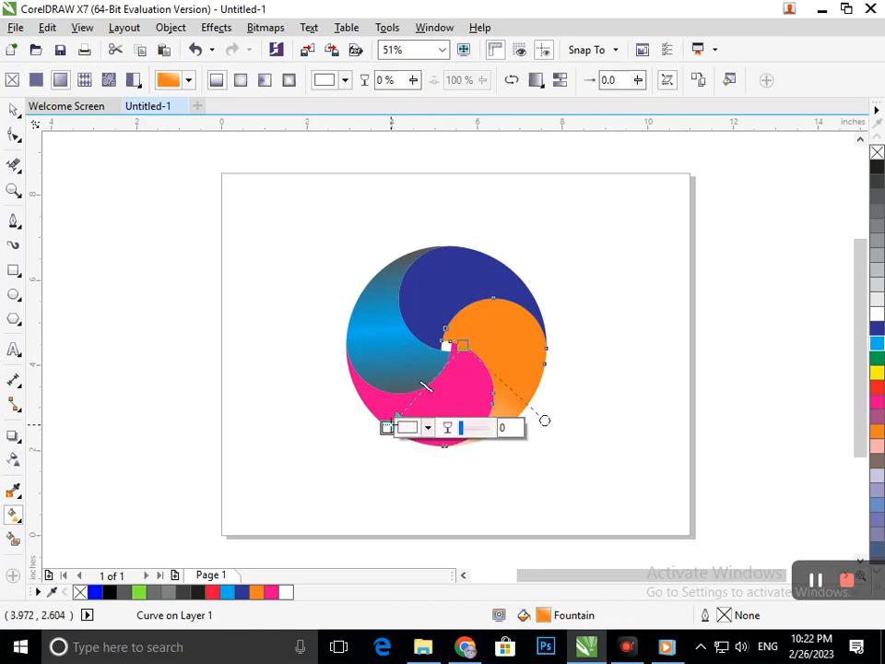
click(419, 492)
Give the magenta bottom blade a linear fountain fill from its right side to its left tip, with both ends dark grey (#57585A)
click(458, 368)
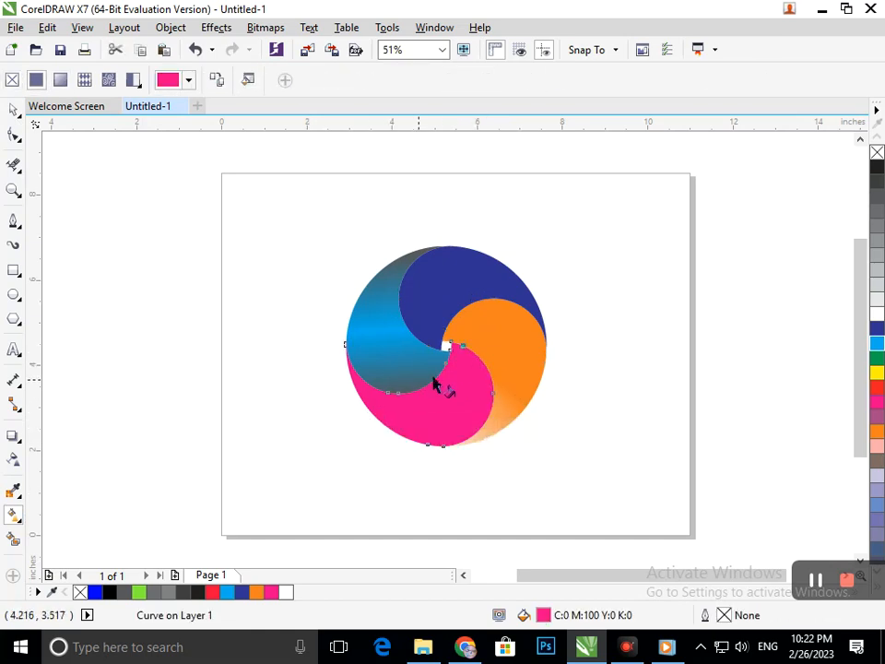
drag(476, 371, 346, 403)
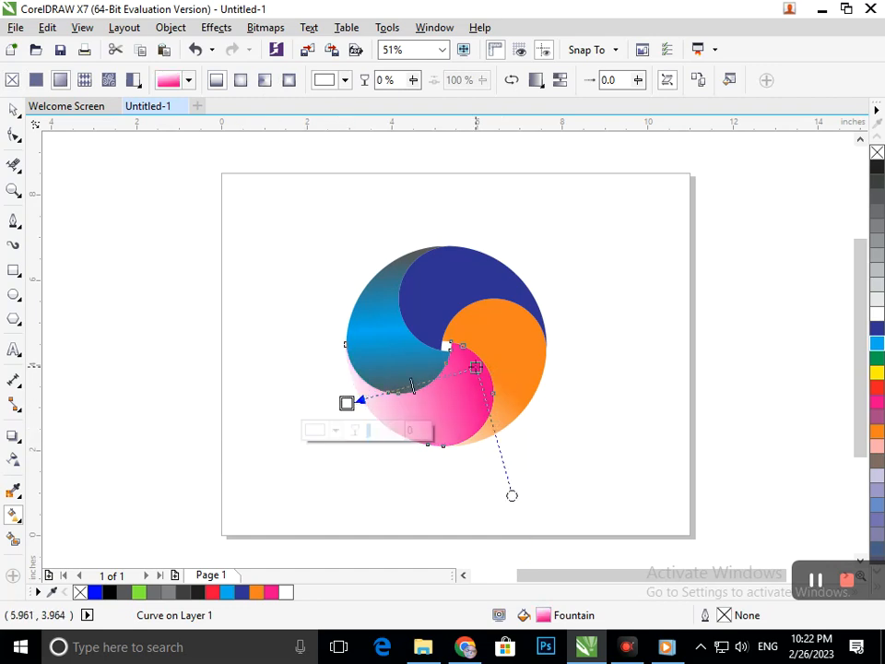
click(474, 366)
click(878, 196)
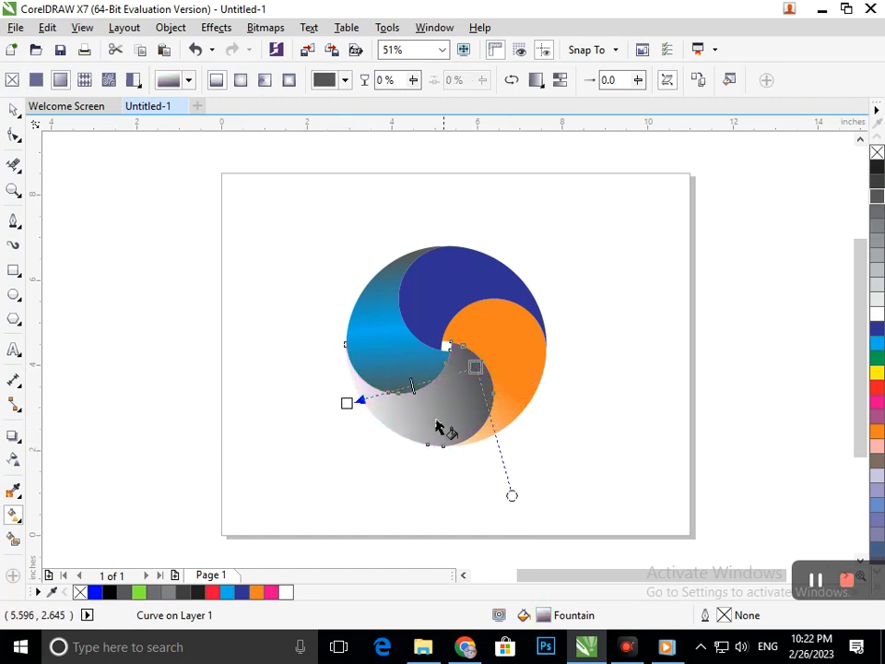
click(347, 403)
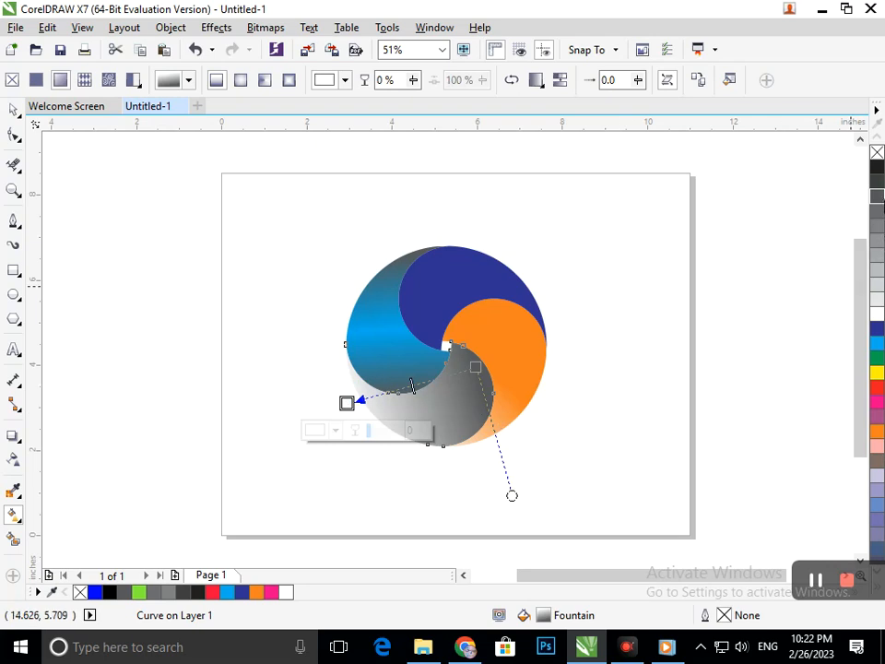
click(878, 196)
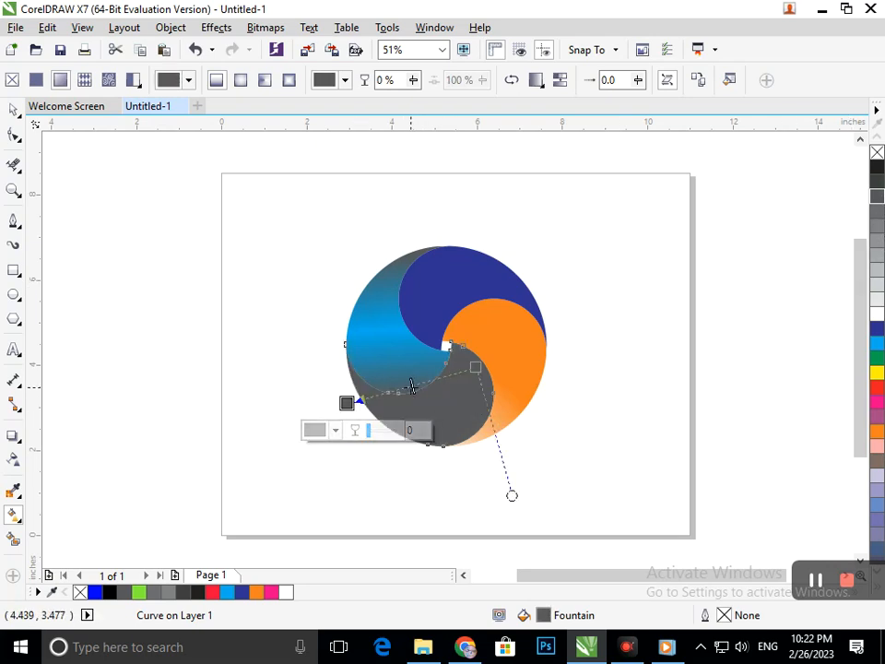
Add a green colour node at 54% of the bottom blade's fountain fill and deselect the blade
click(409, 387)
click(376, 414)
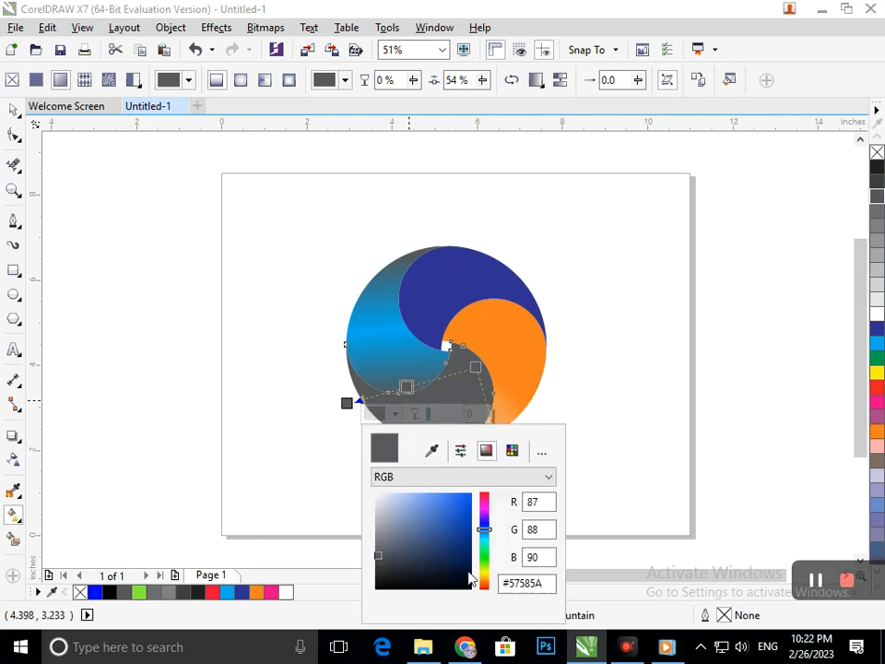
click(881, 437)
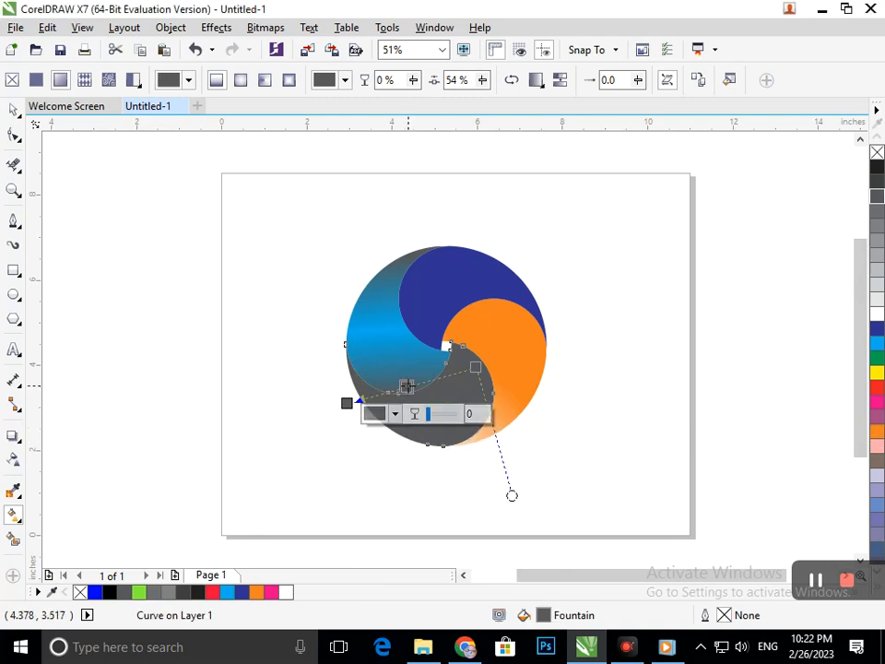
click(879, 362)
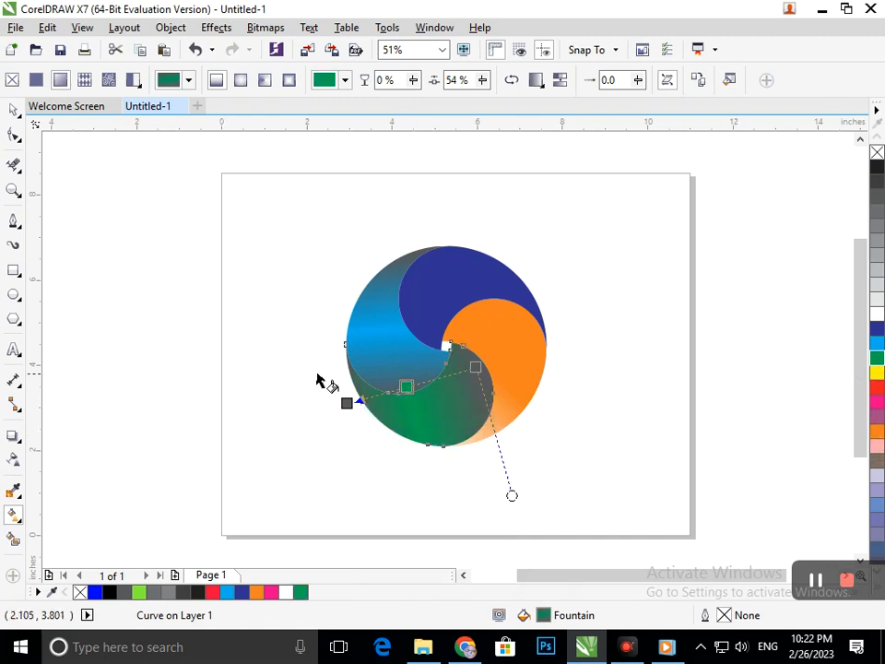
click(14, 108)
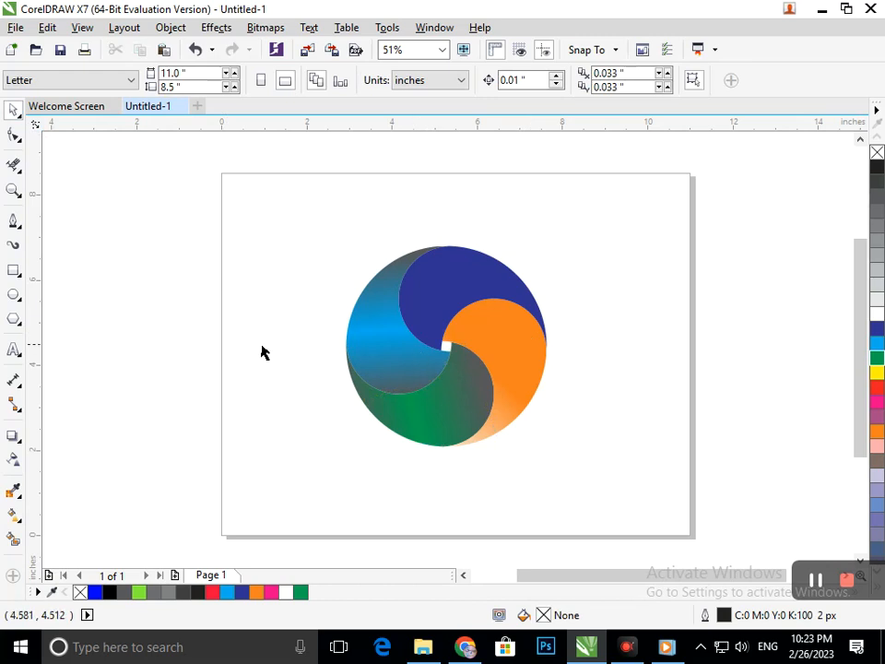
Redraw the right blade's linear fountain fill from its lower tip up to its upper edge, with light pink as the end colour
click(19, 522)
click(77, 515)
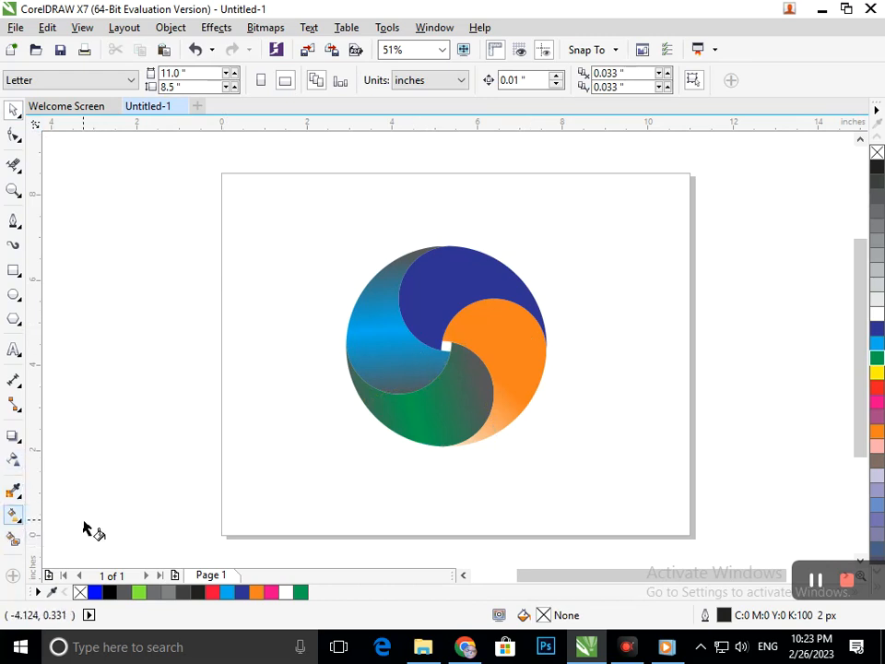
click(466, 320)
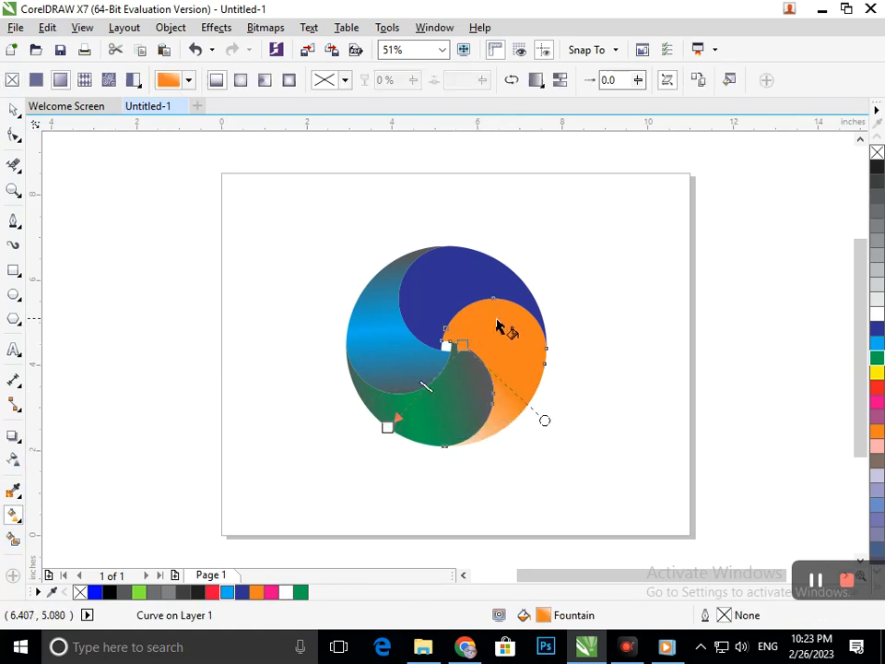
drag(471, 436, 519, 311)
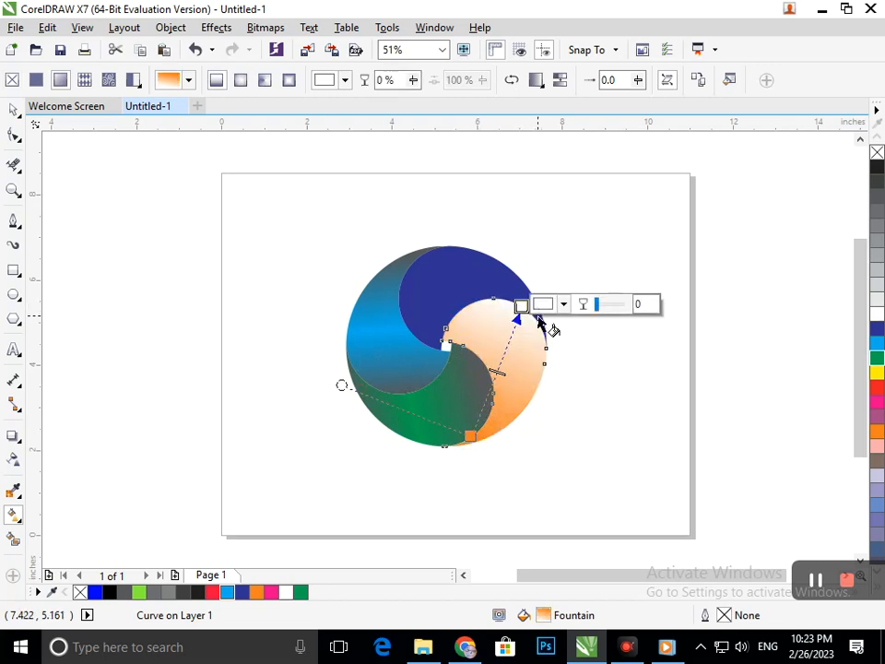
click(563, 304)
click(568, 387)
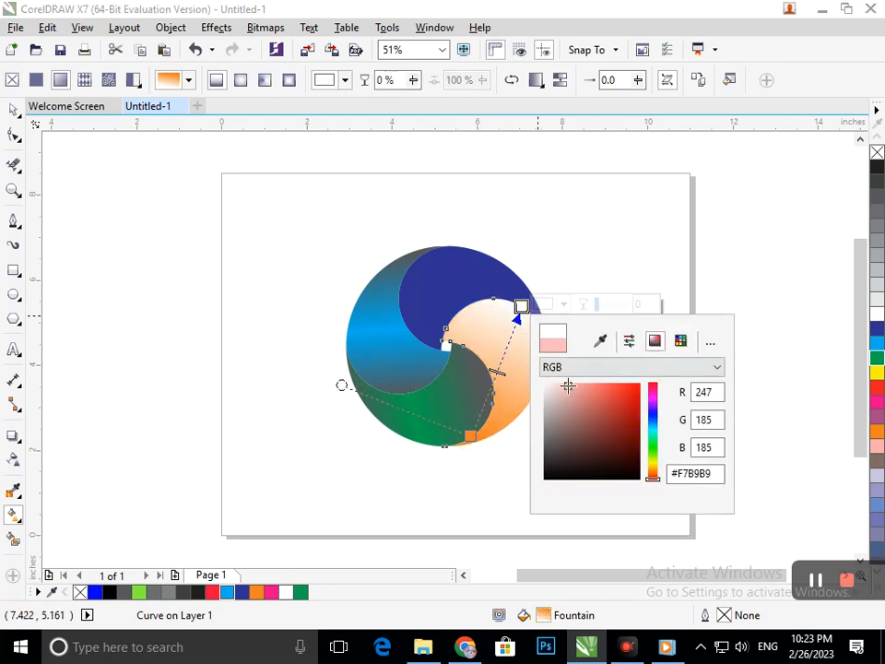
Set both end colours of the right blade's fountain fill to grey
click(470, 434)
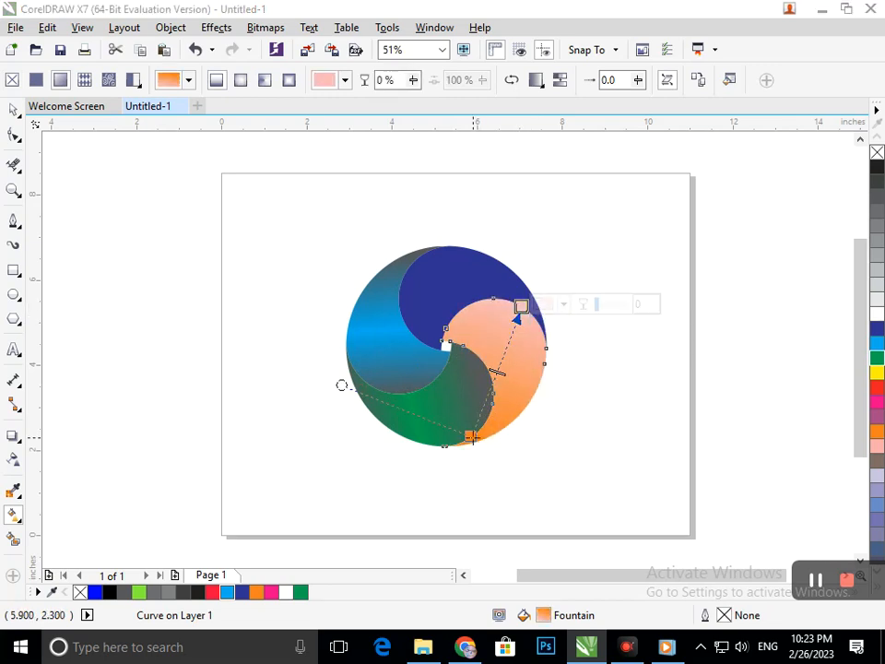
click(876, 210)
click(520, 306)
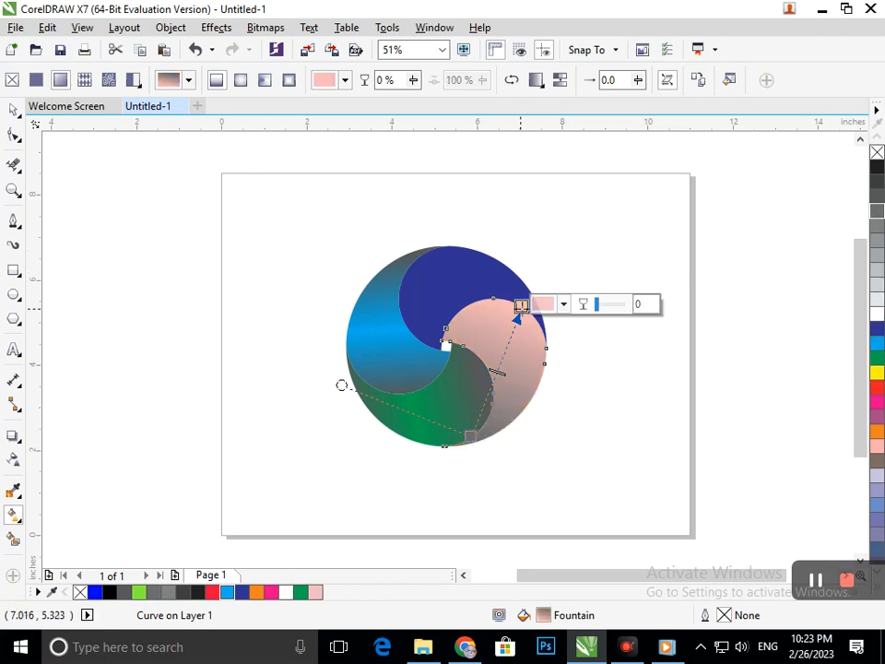
click(877, 225)
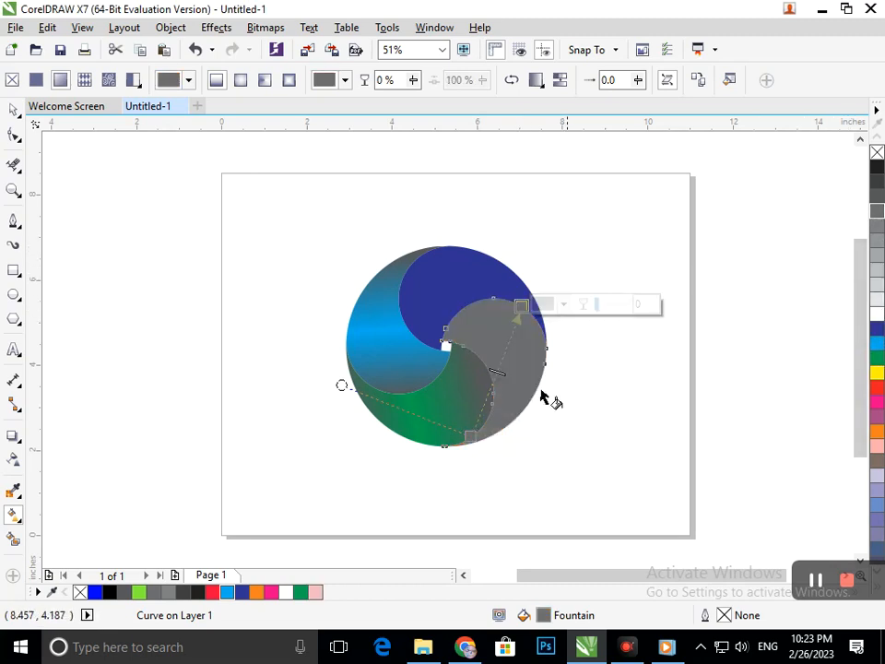
Add a colour node at 45% of the right blade's fountain fill, trying light pink and settling on magenta
double_click(494, 376)
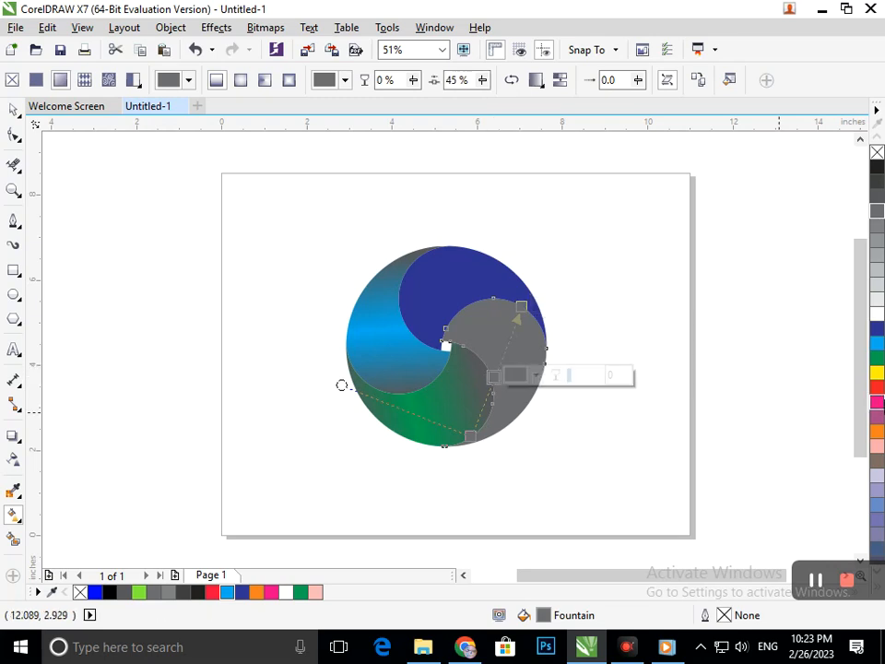
click(877, 448)
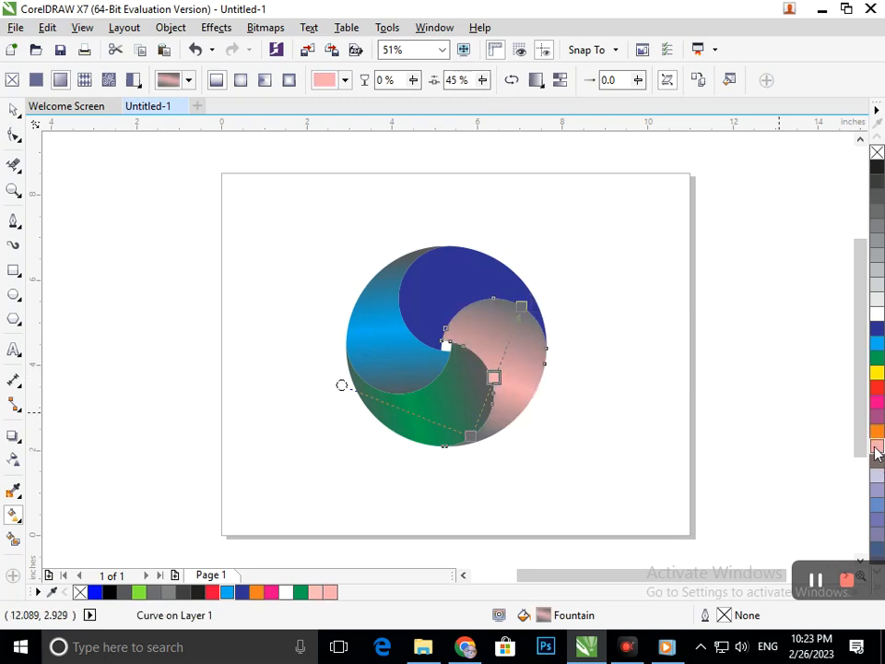
click(876, 402)
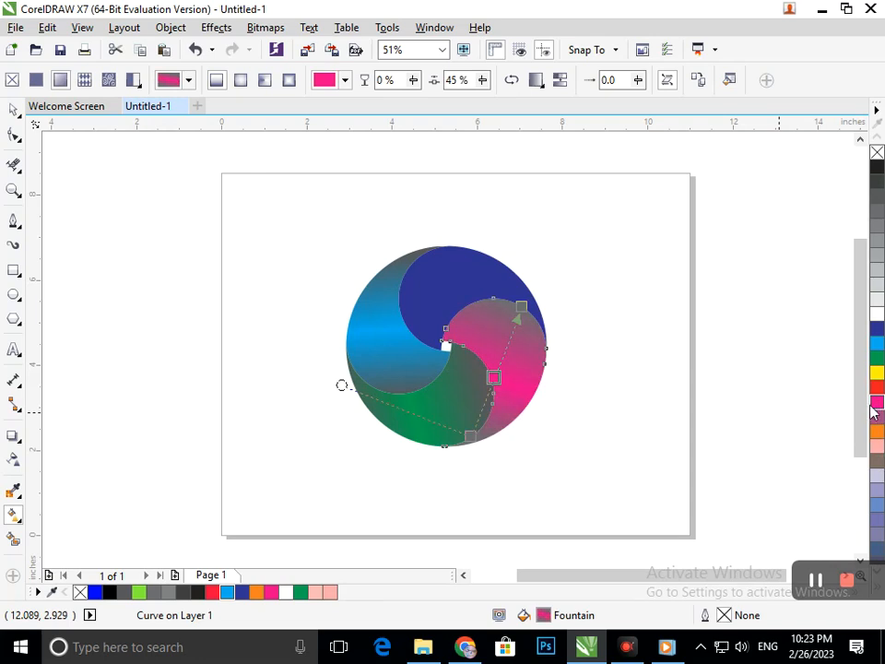
Draw a linear fountain fill on the top blade from its inner tip near the centre to its upper-right edge
click(13, 109)
click(171, 308)
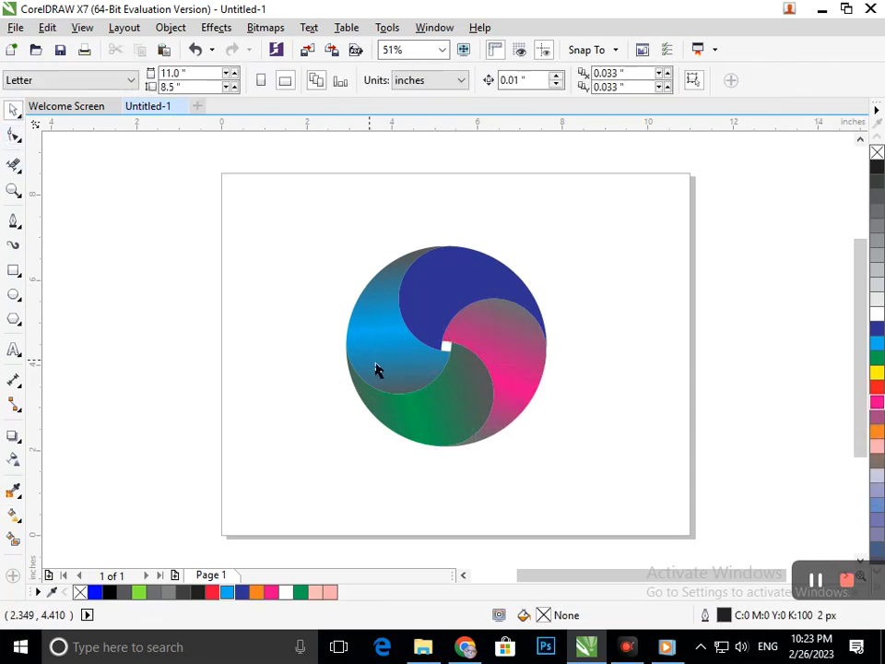
drag(474, 299, 531, 254)
key(ctrl+z)
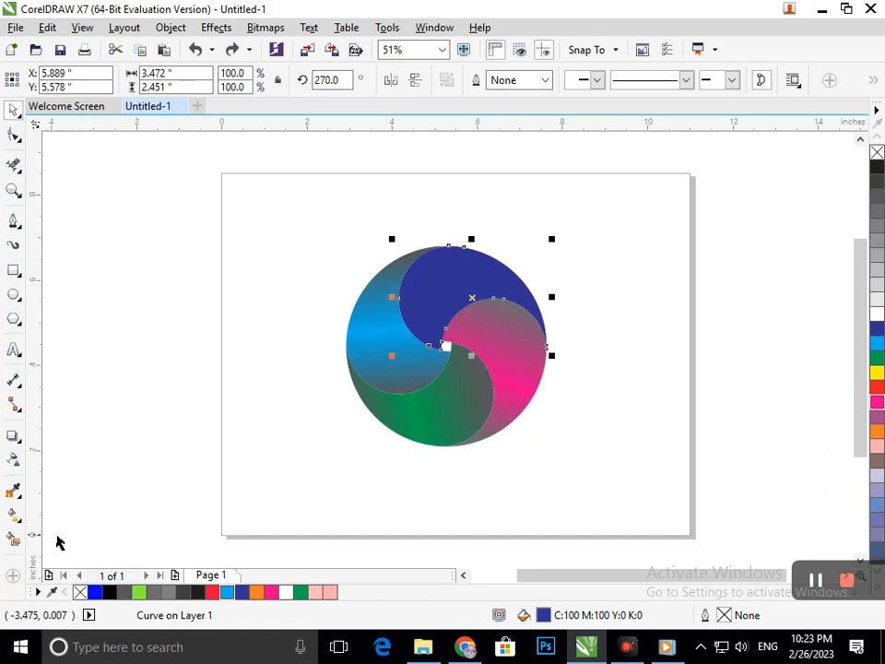
click(18, 522)
click(52, 514)
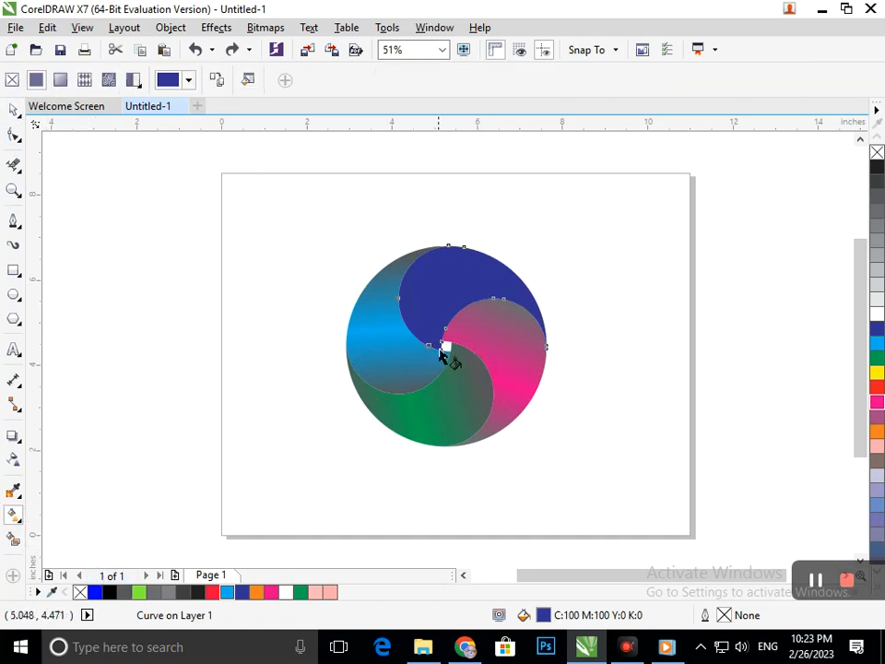
drag(361, 269, 516, 274)
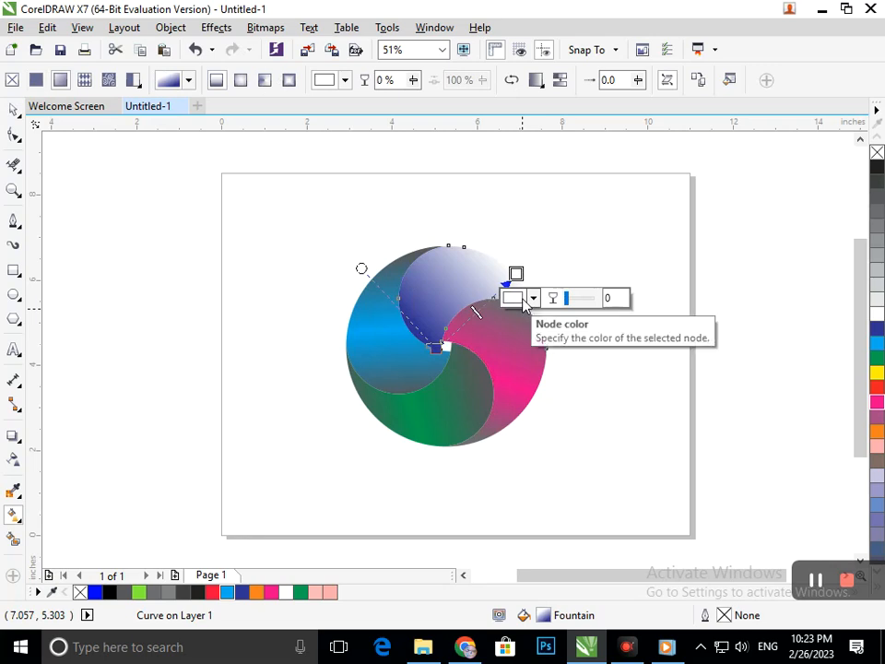
Set both end colours of the top blade's fountain fill to dark grey
click(525, 304)
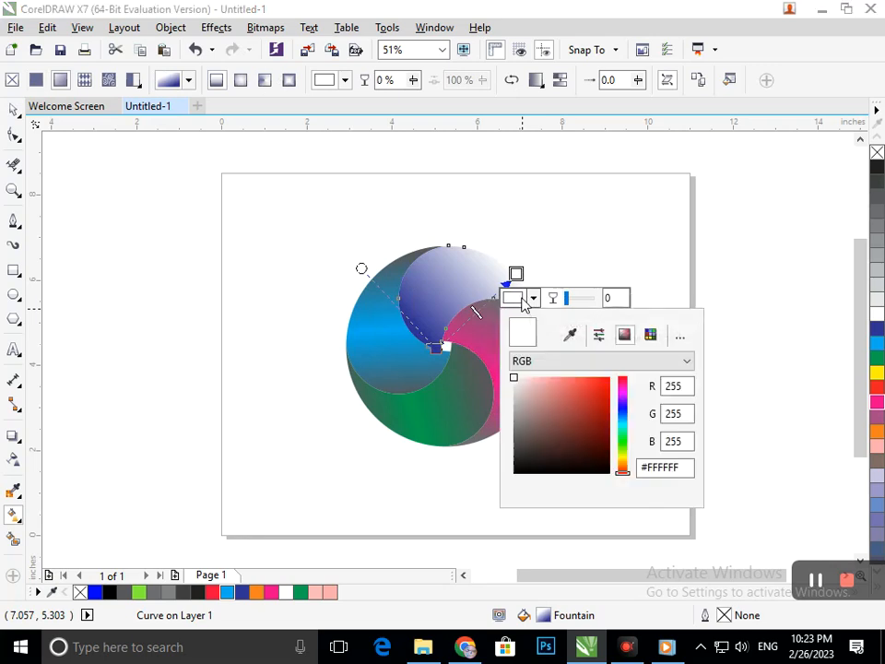
click(525, 304)
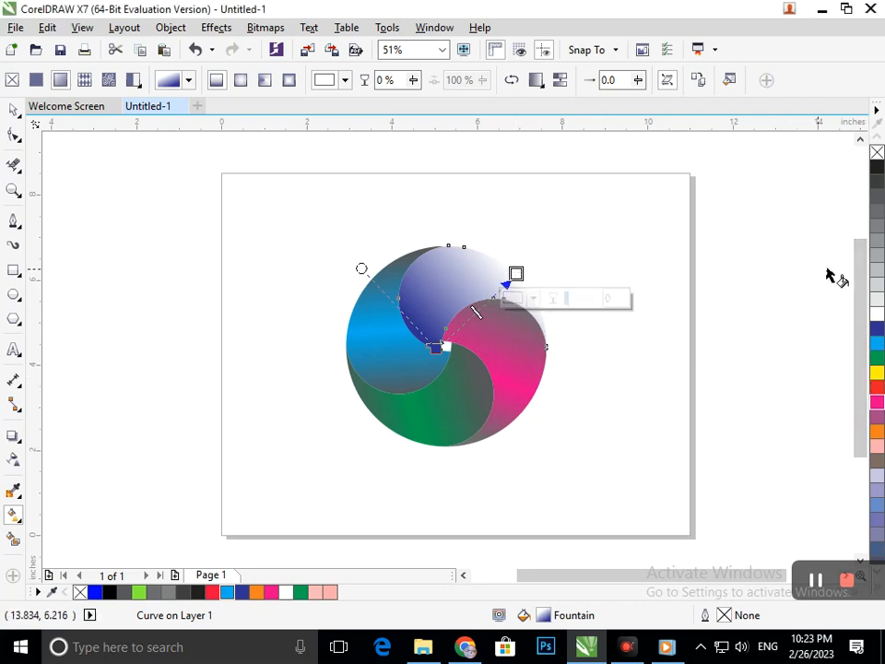
click(877, 198)
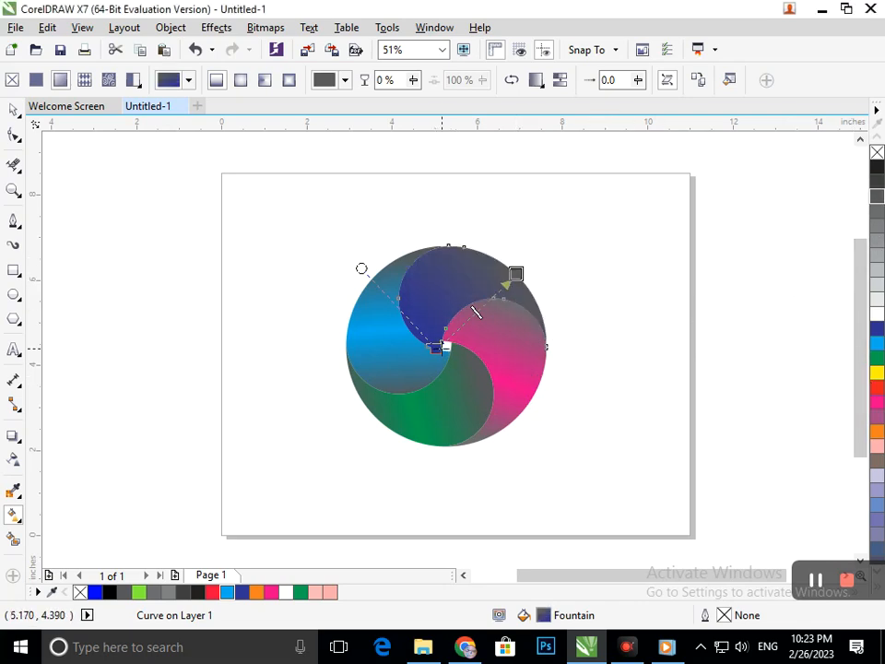
click(451, 373)
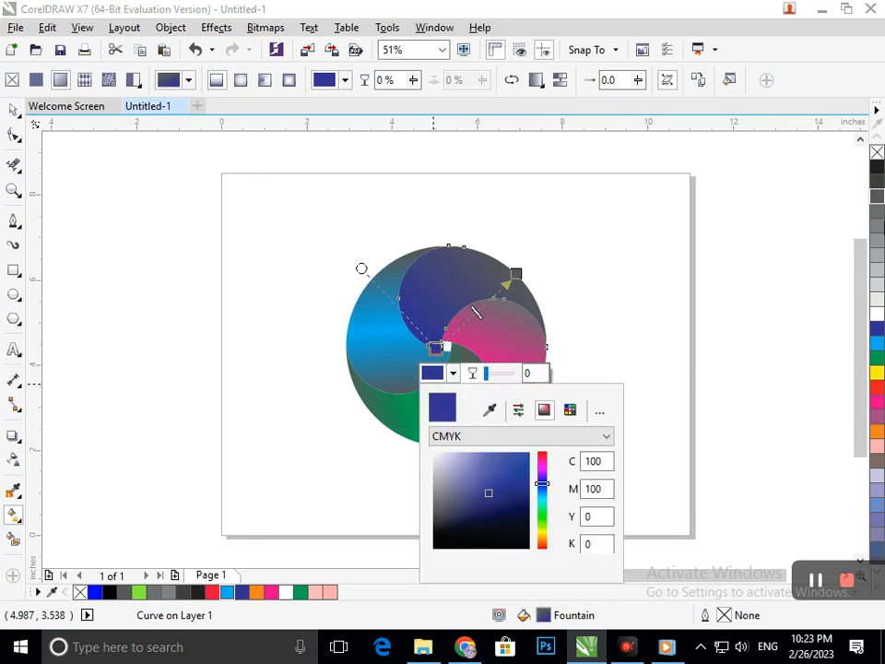
click(875, 199)
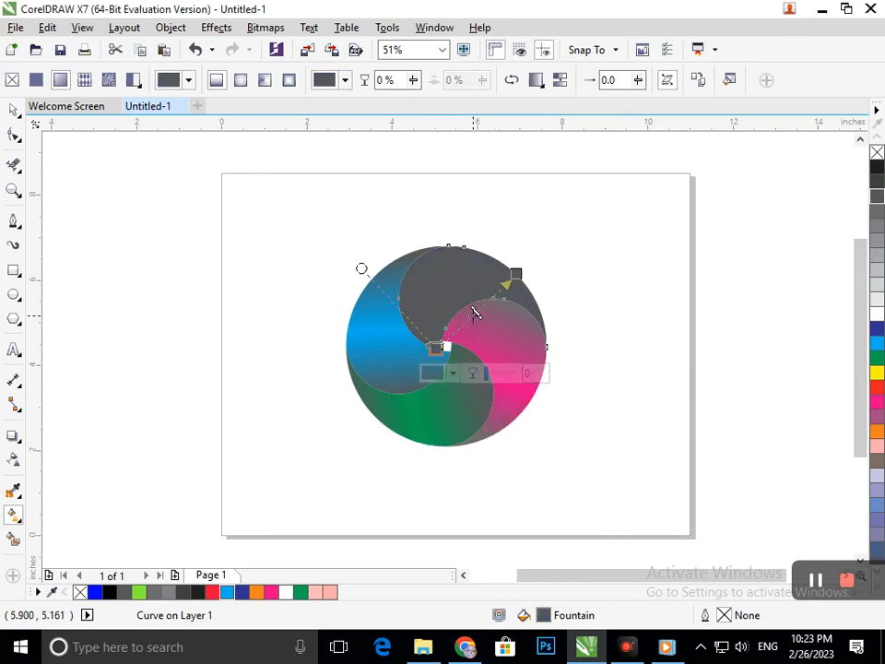
Add a colour node at 44% of the top blade's fountain fill and colour it blue (#3B7CFF), then pink (#FF0571)
click(472, 316)
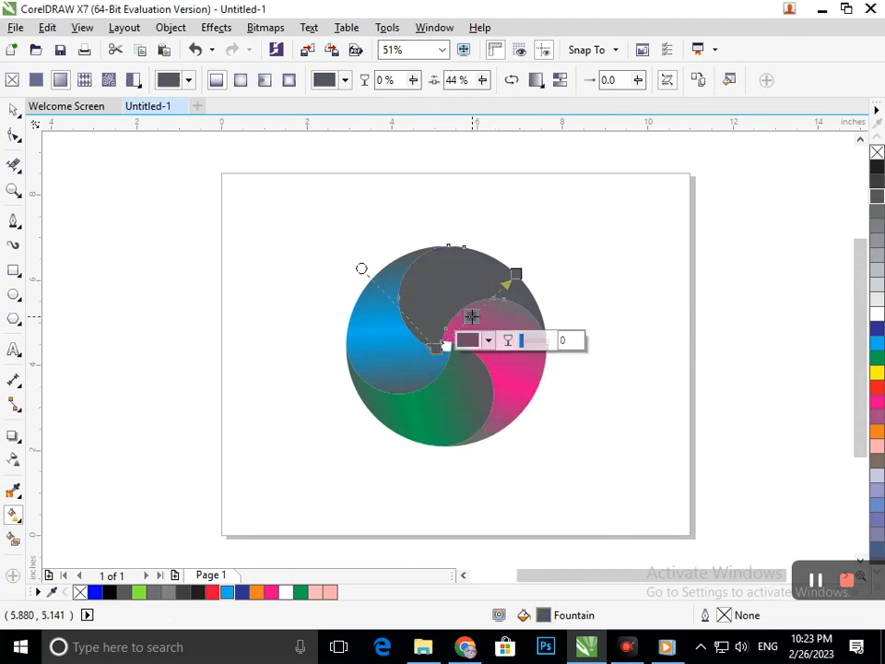
click(488, 340)
click(541, 420)
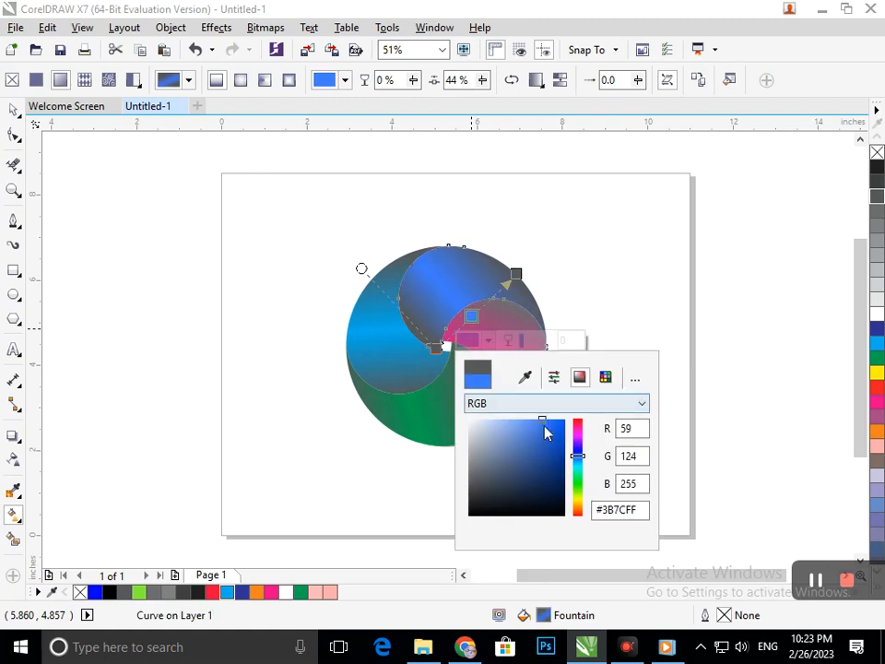
mouse_move(577, 487)
mouse_down()
mouse_move(580, 417)
mouse_move(579, 426)
mouse_move(546, 429)
mouse_move(563, 420)
mouse_up()
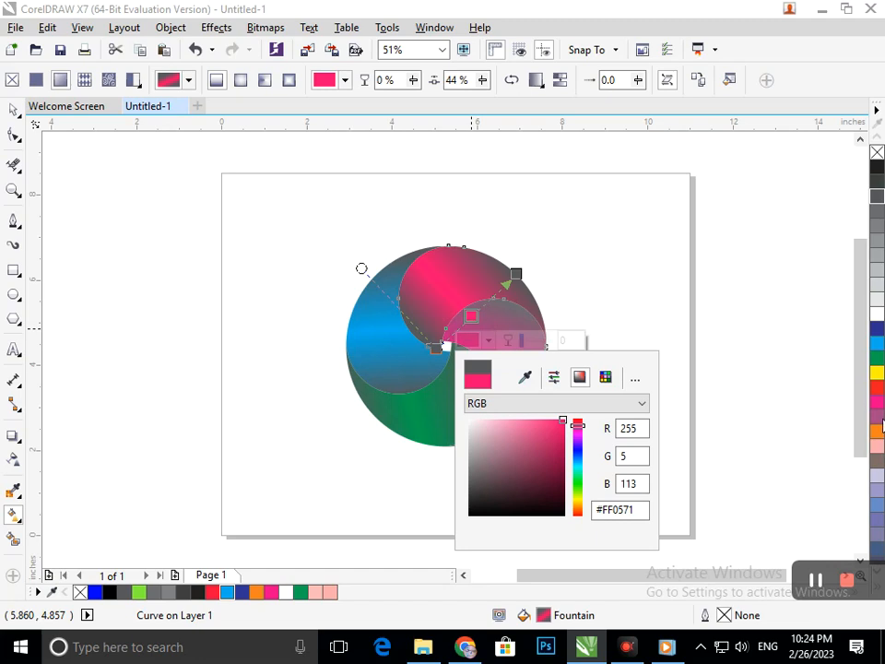
Try purple, magenta, red, yellow and green for the 44% node of the top blade's fill
click(881, 423)
click(879, 402)
click(876, 386)
click(876, 371)
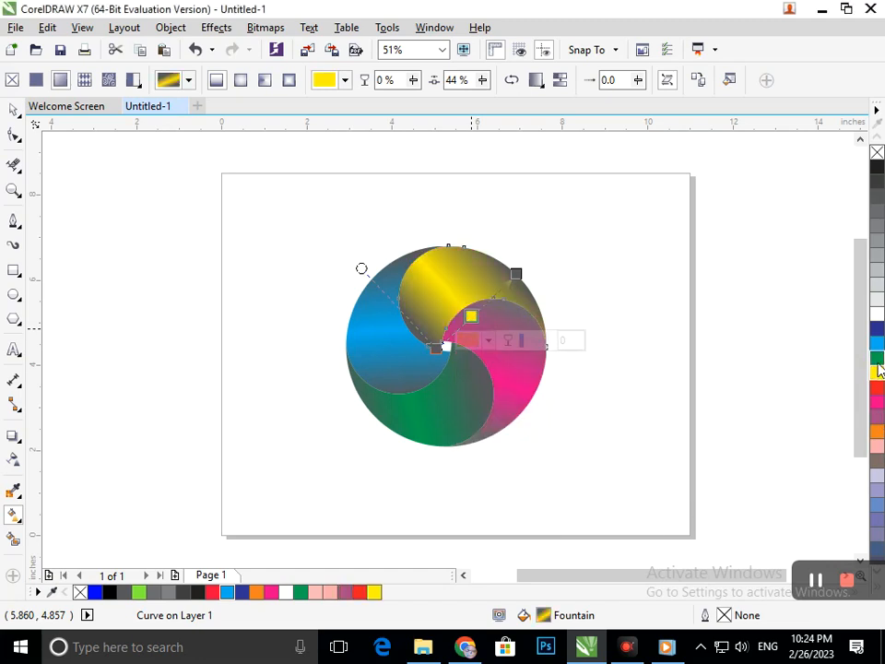
click(877, 358)
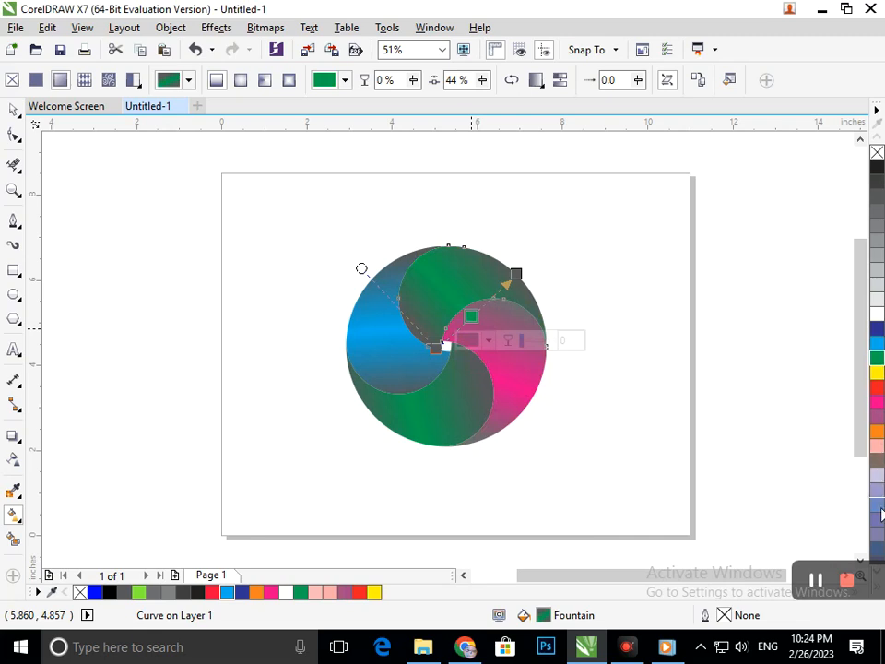
Try light blue from further down the colour palette for the top blade's 44% node
mouse_move(867, 579)
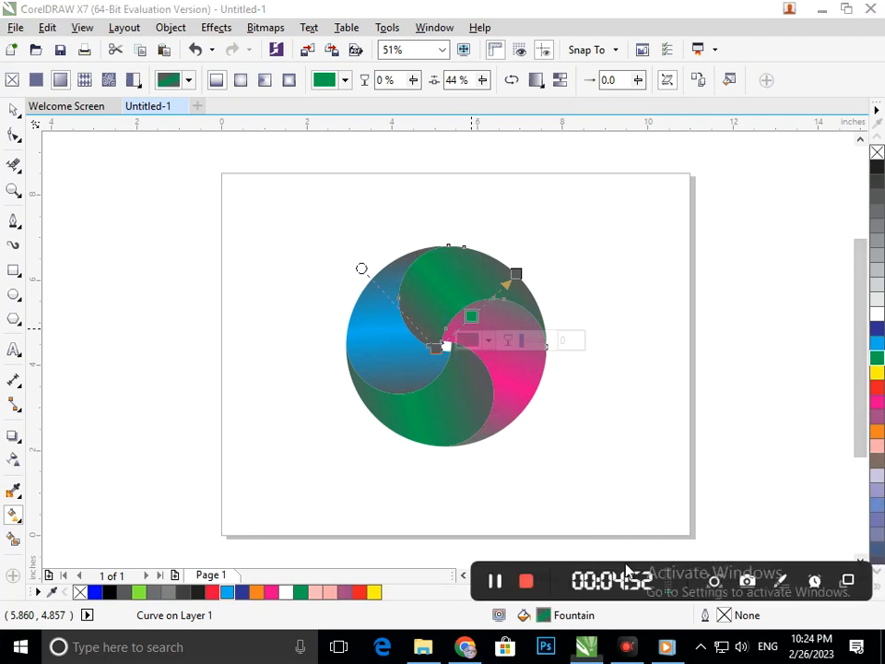
click(877, 573)
click(877, 573)
click(877, 573)
click(878, 573)
click(877, 573)
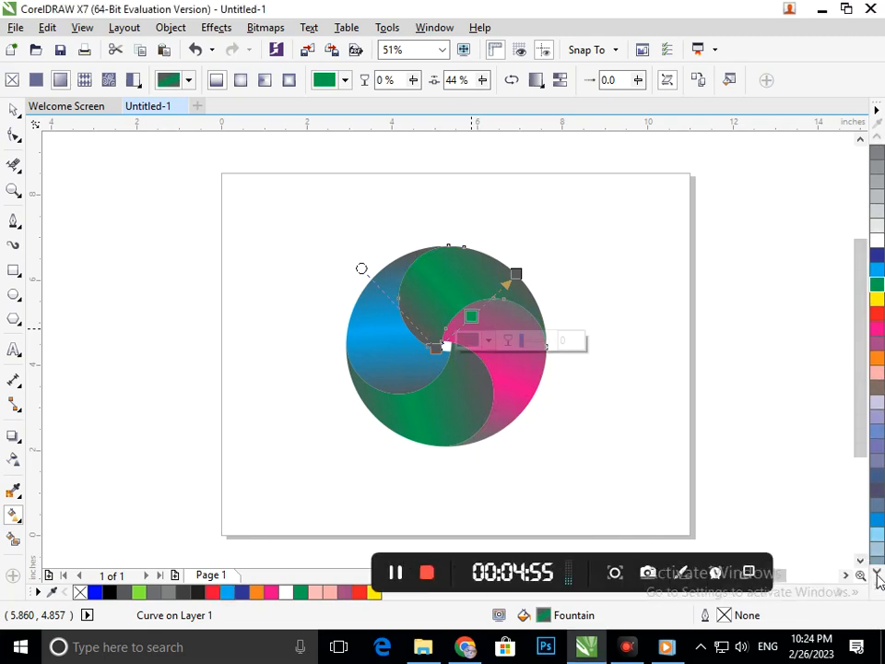
click(878, 573)
click(877, 519)
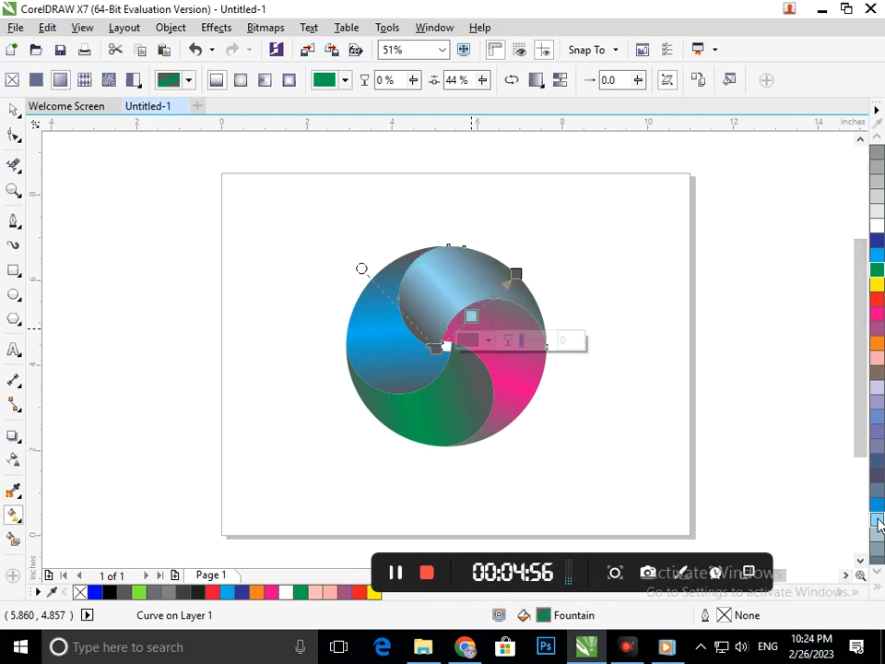
Try teal for the top blade's 44% fountain fill node
click(878, 573)
click(878, 573)
click(877, 573)
click(877, 573)
click(878, 573)
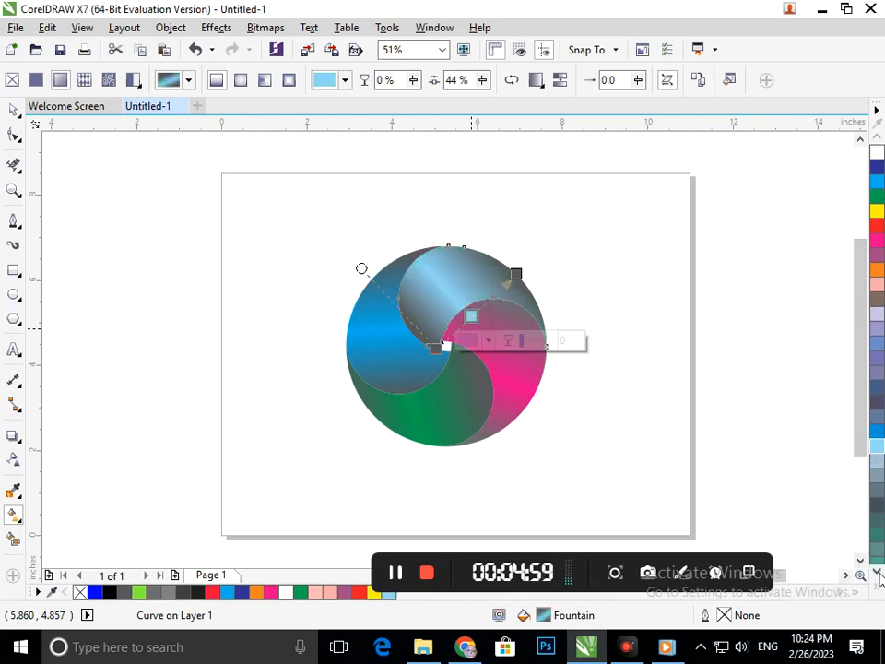
click(876, 539)
Try a pale grey-green for the top blade's middle colour node
click(878, 573)
click(877, 573)
click(878, 573)
click(877, 573)
click(877, 573)
click(877, 574)
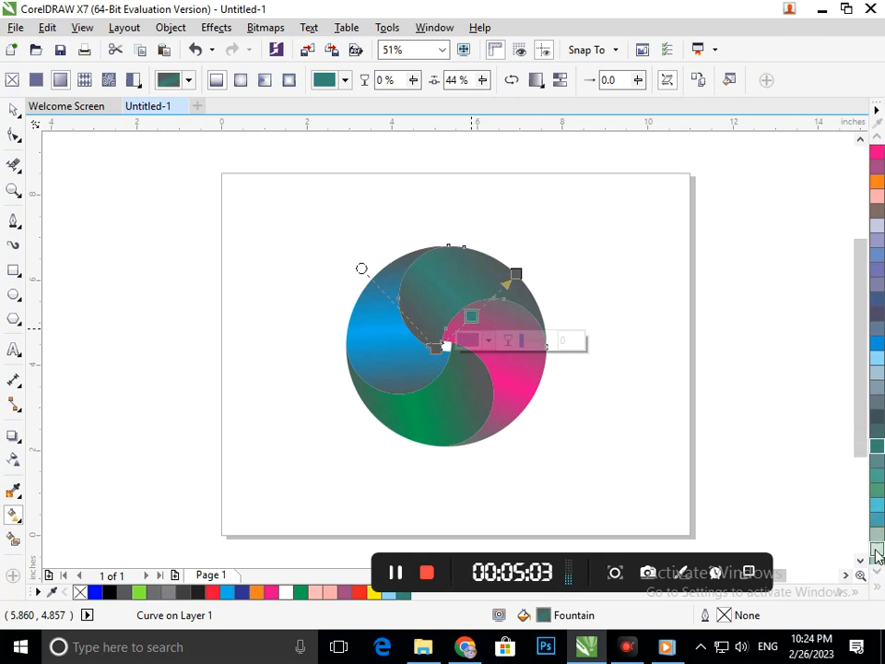
click(878, 564)
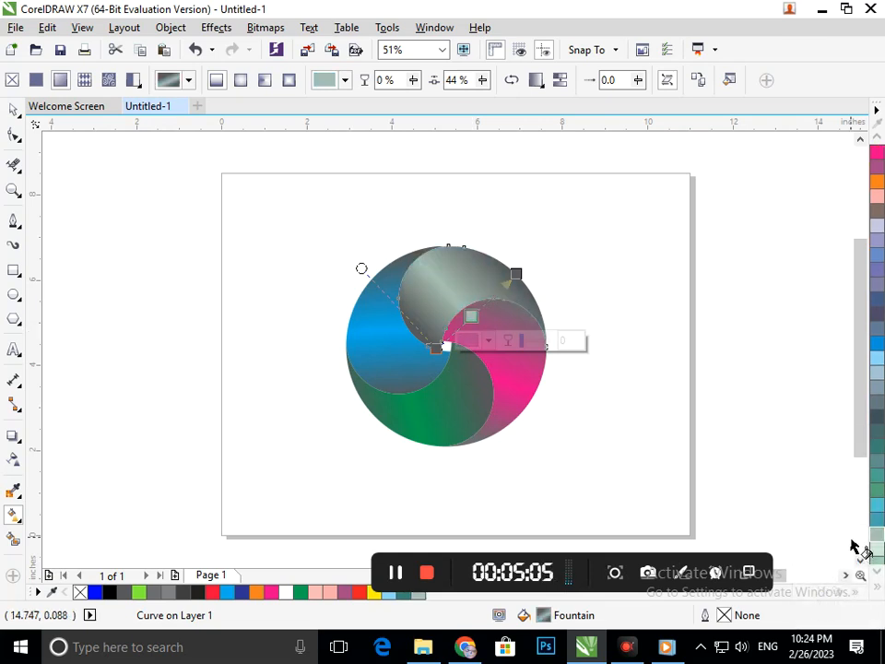
Try lime green and a darker green shade of it for the top blade's middle colour node
click(877, 575)
click(877, 576)
click(878, 575)
click(877, 576)
click(877, 575)
click(878, 575)
click(877, 575)
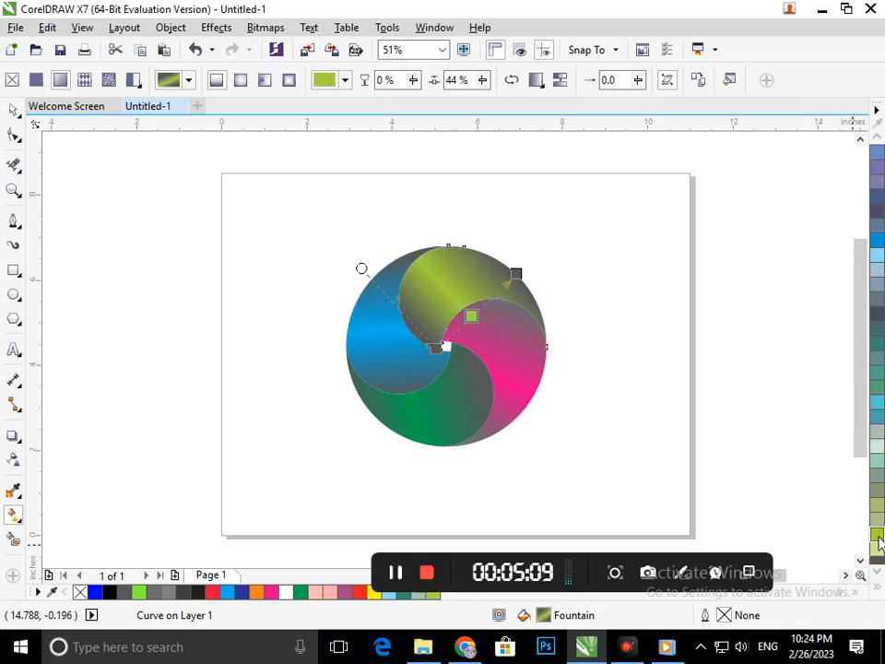
click(879, 542)
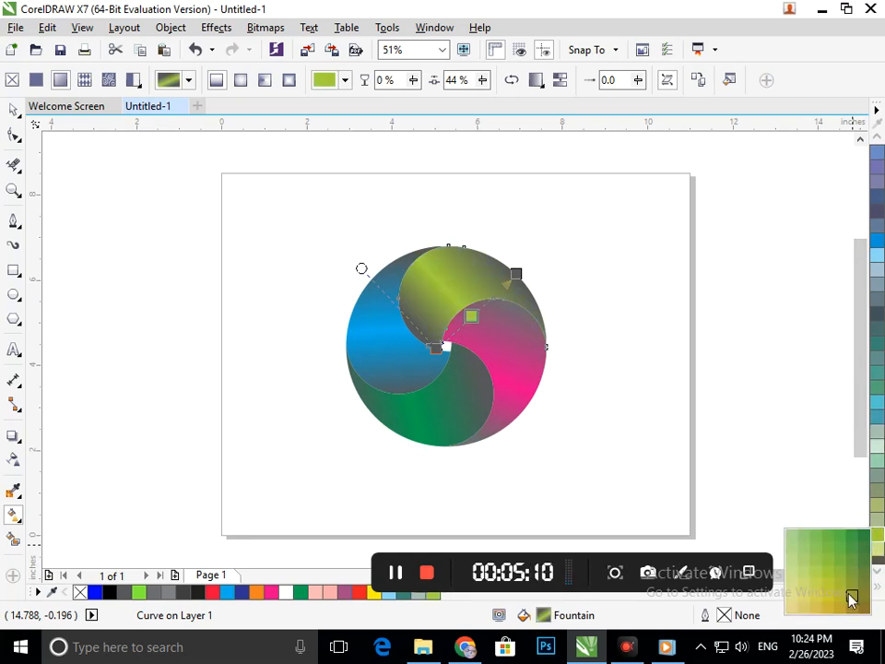
click(860, 542)
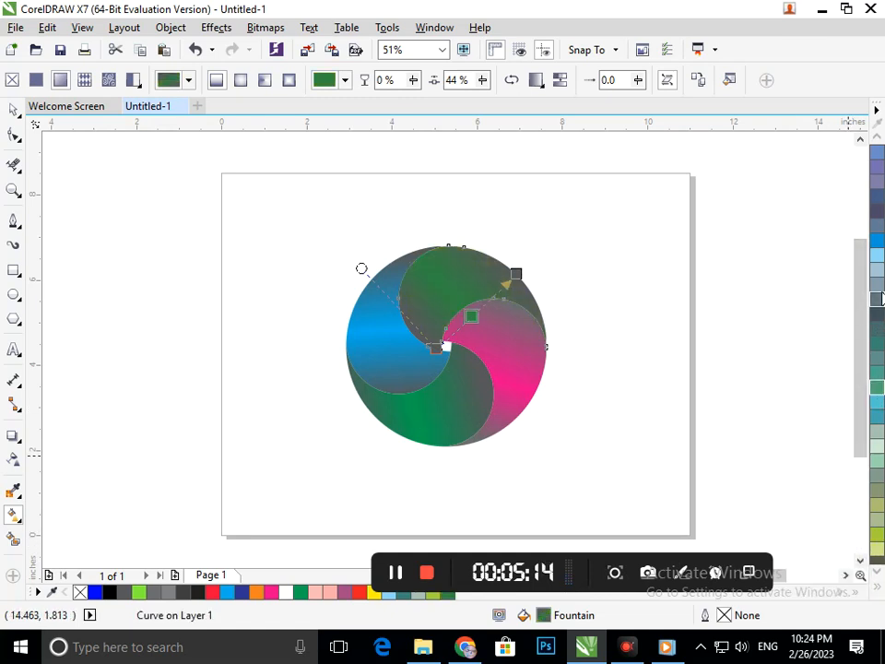
Try a pale grey-blue and a medium shade of blue for the top blade's middle colour node
click(876, 269)
mouse_move(864, 415)
mouse_down()
mouse_move(856, 323)
mouse_move(850, 406)
mouse_up()
click(876, 137)
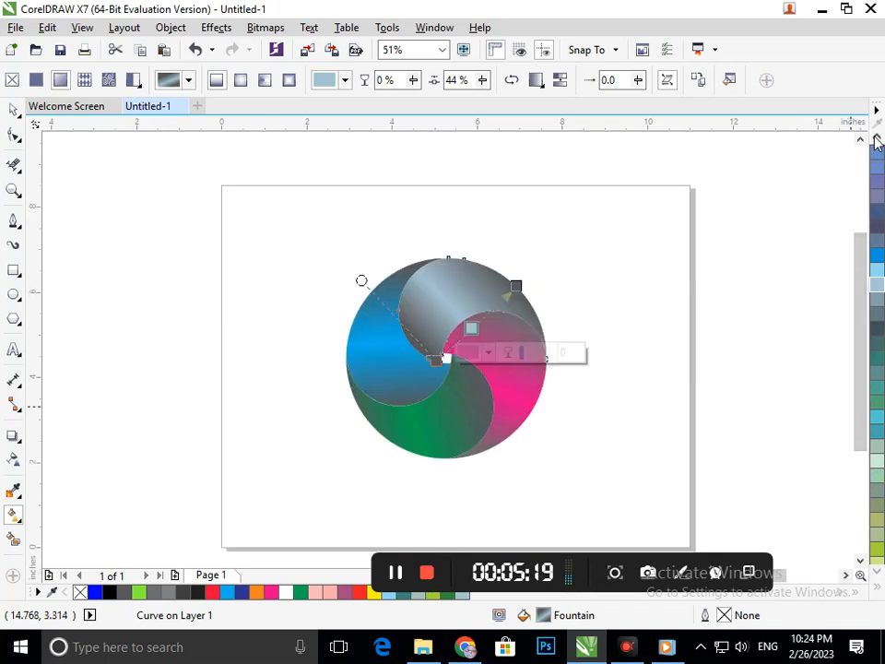
click(876, 137)
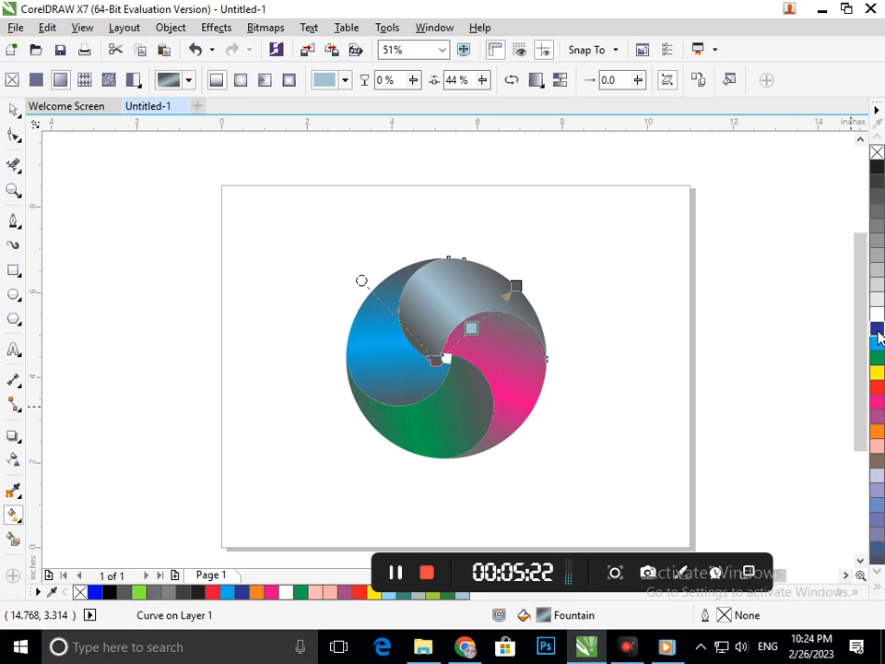
click(877, 331)
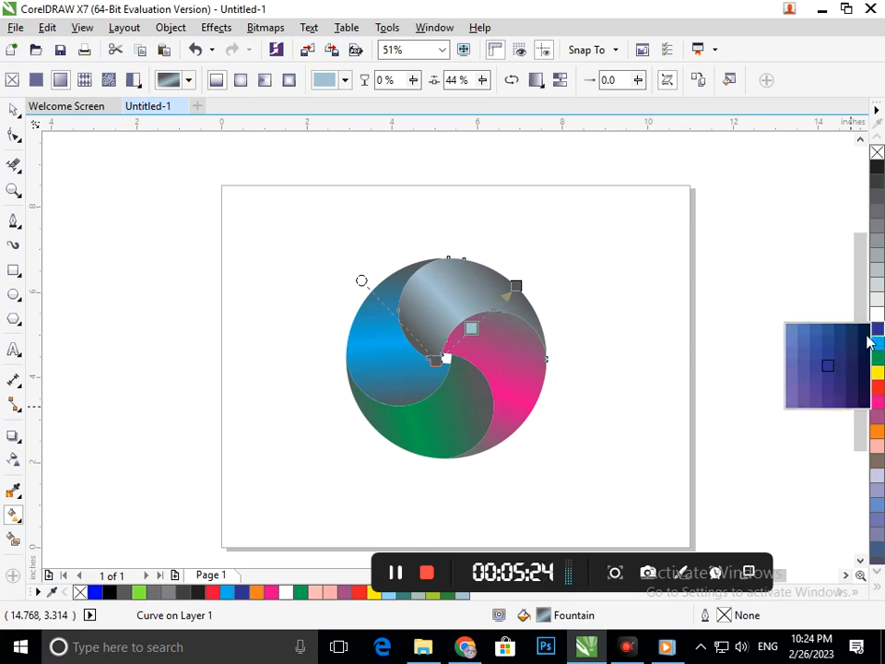
click(803, 344)
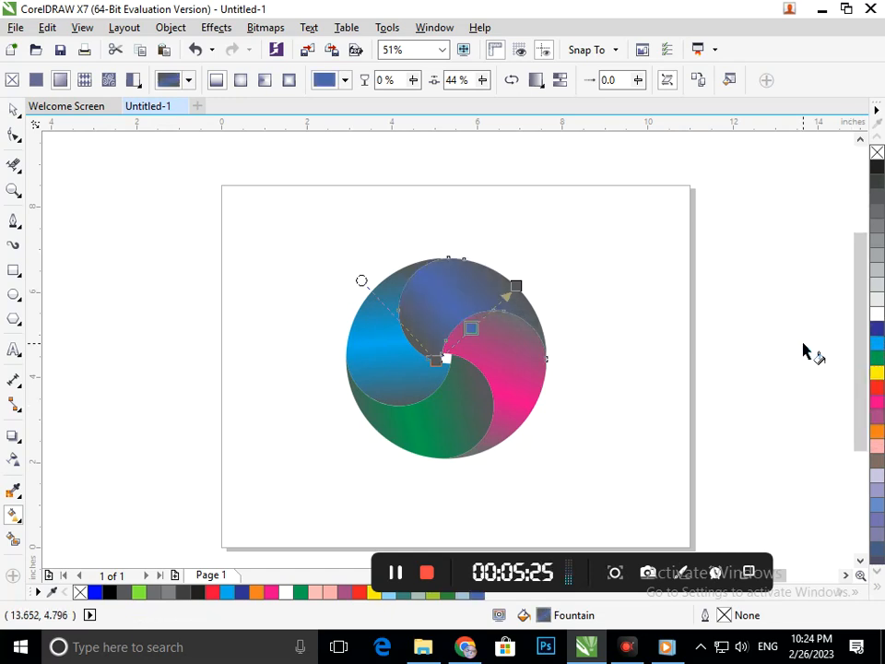
Try a dark navy shade of cyan and a coral shade of red for the top blade's middle colour node
click(879, 344)
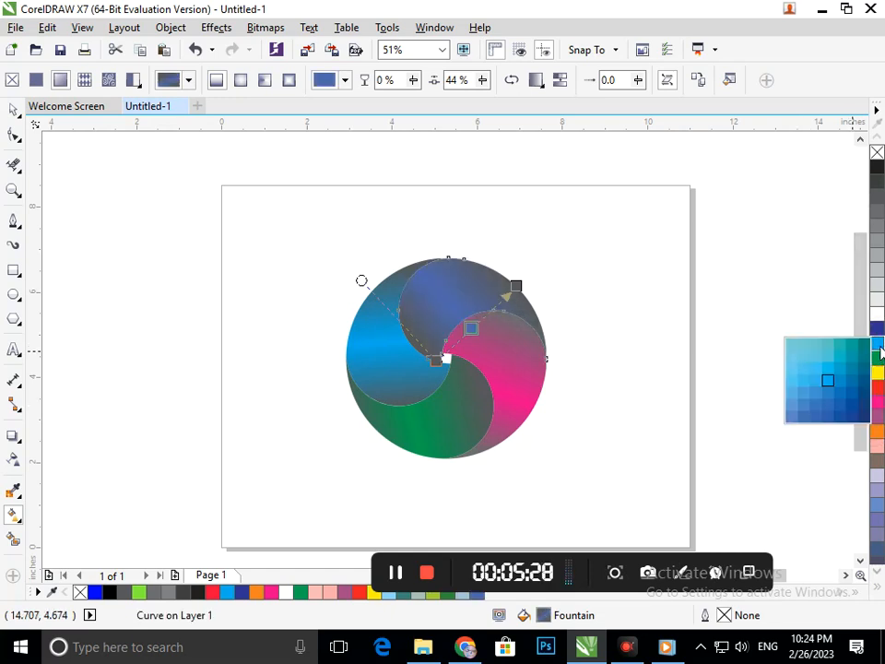
click(867, 394)
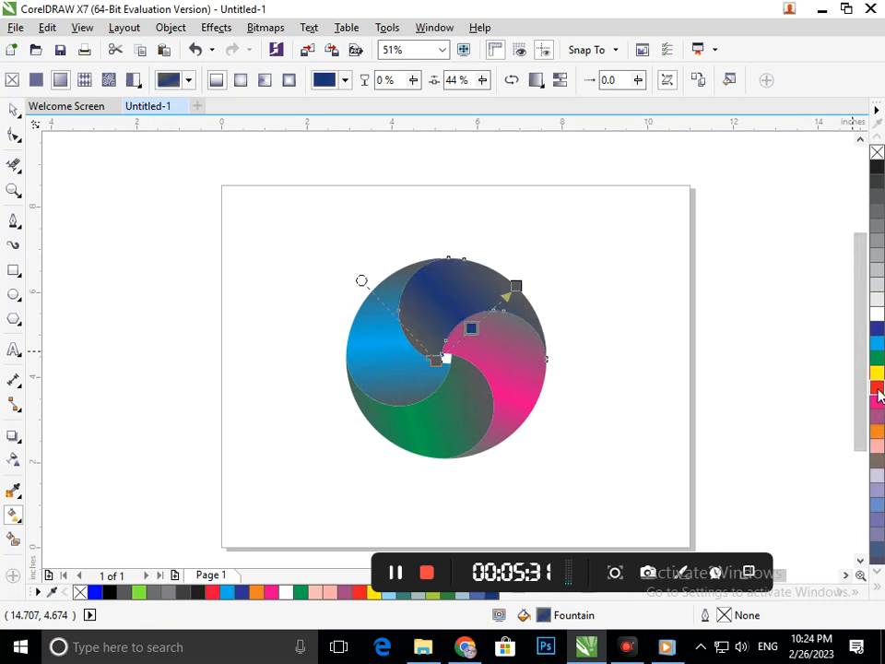
click(878, 394)
click(818, 402)
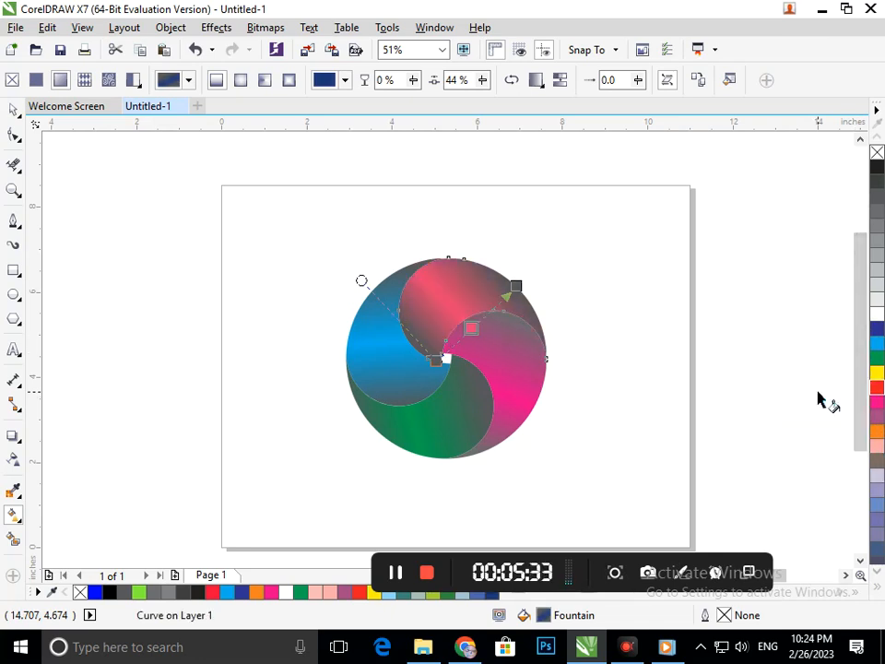
Try a dark red shade and a rust-orange shade for the top blade's middle colour node
click(876, 395)
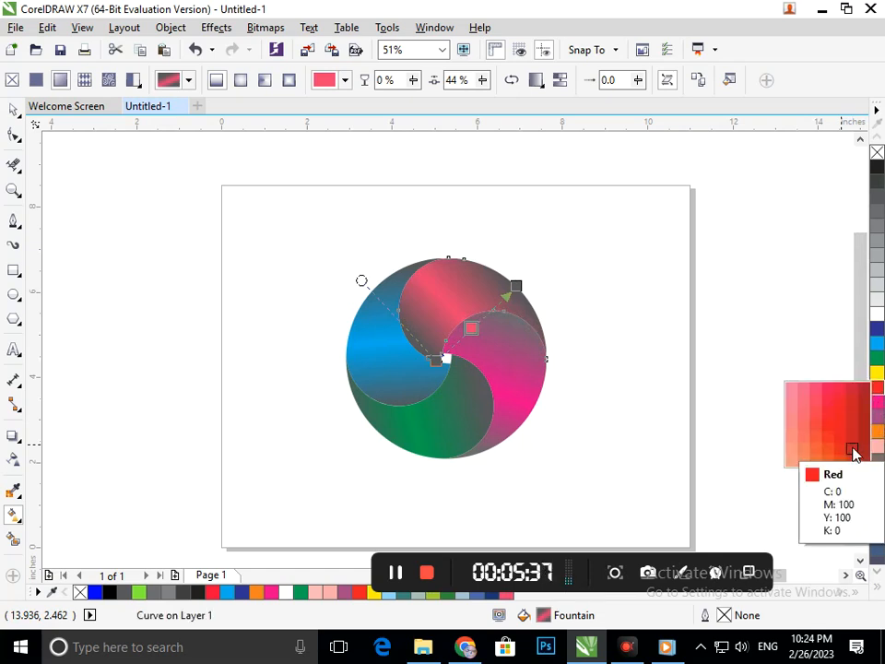
click(863, 412)
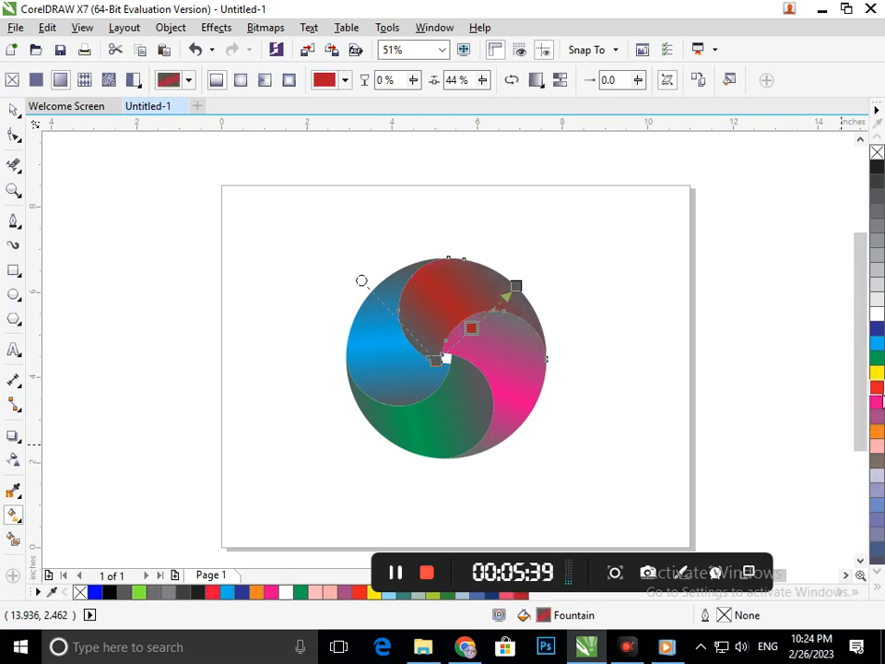
click(877, 377)
click(867, 443)
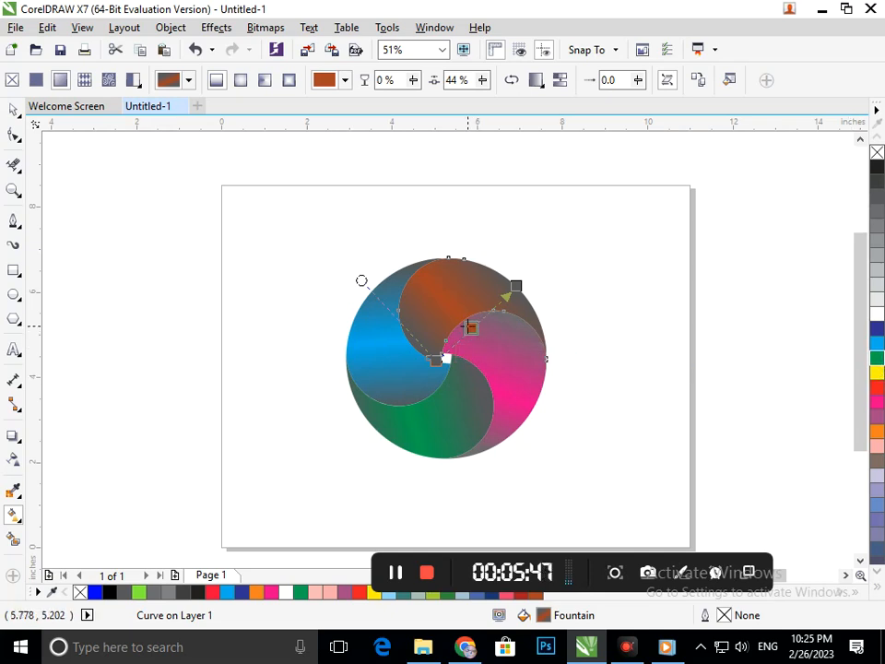
Set the 44% node of the top blade's fountain fill to lavender with the node colour picker and deselect the blade
click(475, 354)
drag(533, 464, 520, 437)
mouse_move(575, 473)
mouse_down()
mouse_move(577, 498)
mouse_move(582, 461)
mouse_move(501, 442)
mouse_move(515, 430)
mouse_move(507, 434)
mouse_up()
click(14, 110)
click(223, 561)
drag(423, 413, 451, 433)
shift+click(509, 415)
shift+click(479, 316)
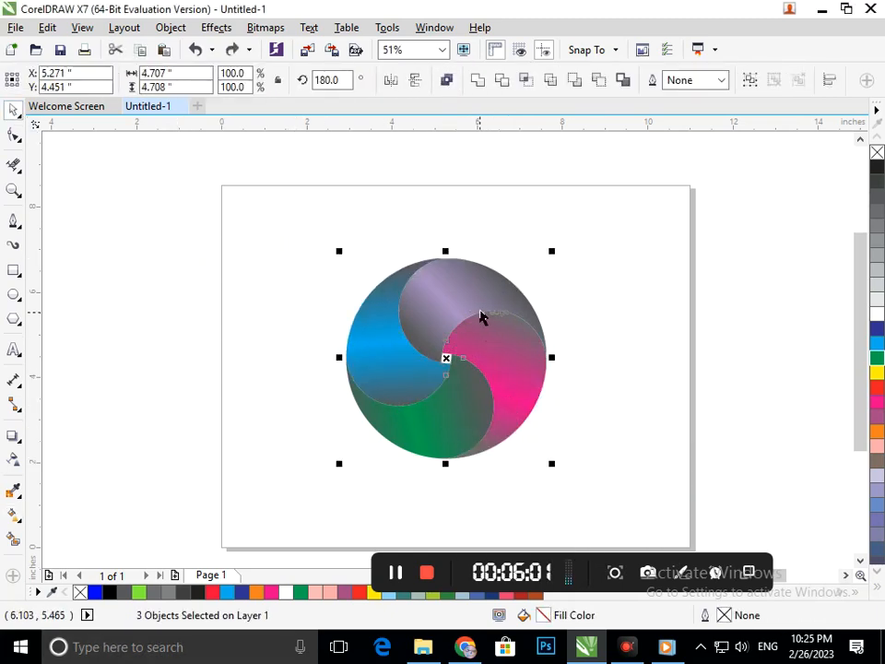
shift+click(473, 301)
click(721, 81)
key(Escape)
click(632, 391)
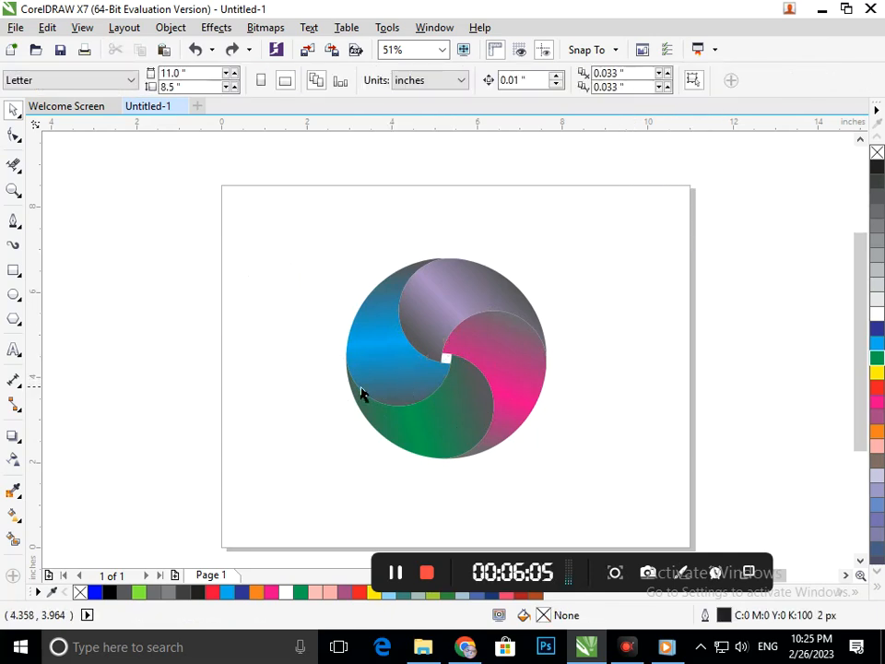
drag(270, 240, 623, 492)
click(622, 492)
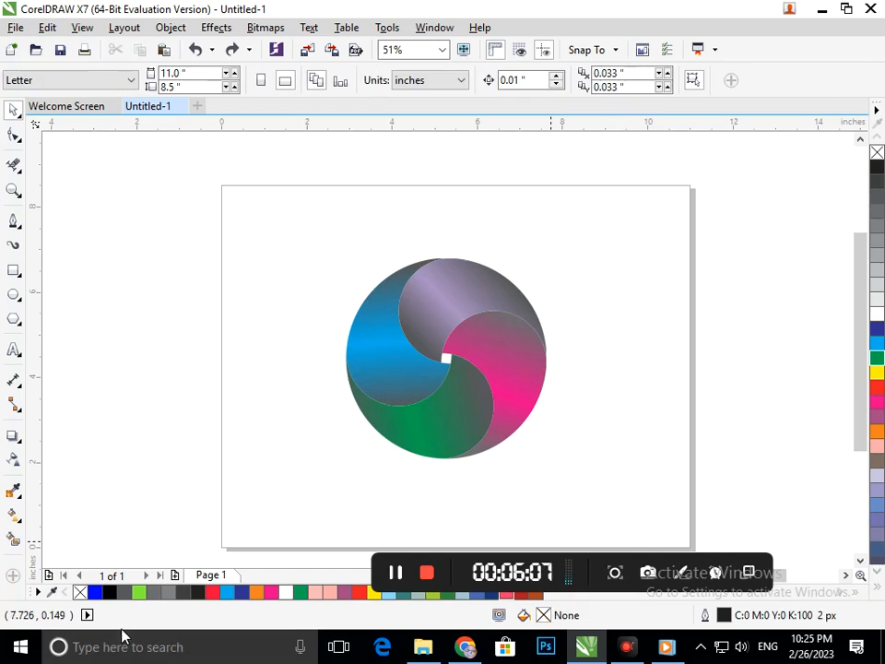